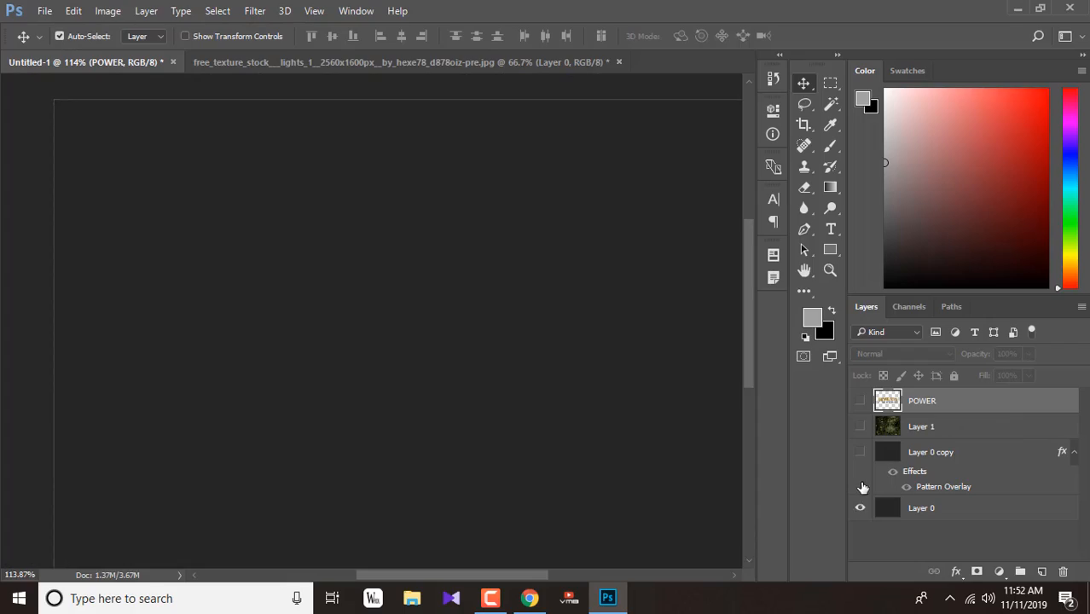
Start a new document from the Art & Illustration 1000 pixel grid preset and name it SPECIAL TEXT EFFECT.
click(308, 64)
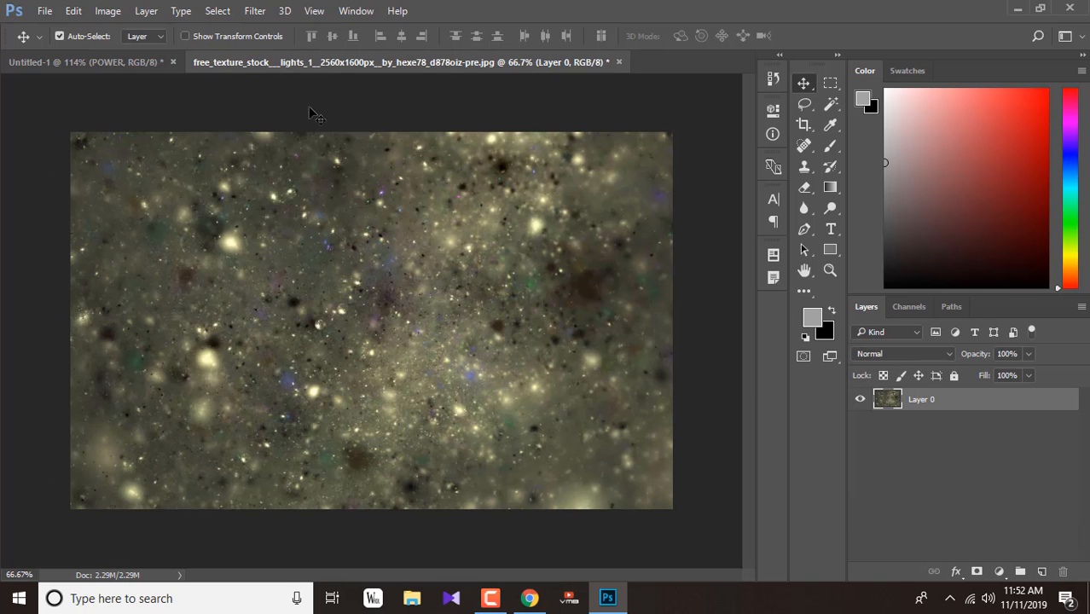
click(44, 11)
click(60, 30)
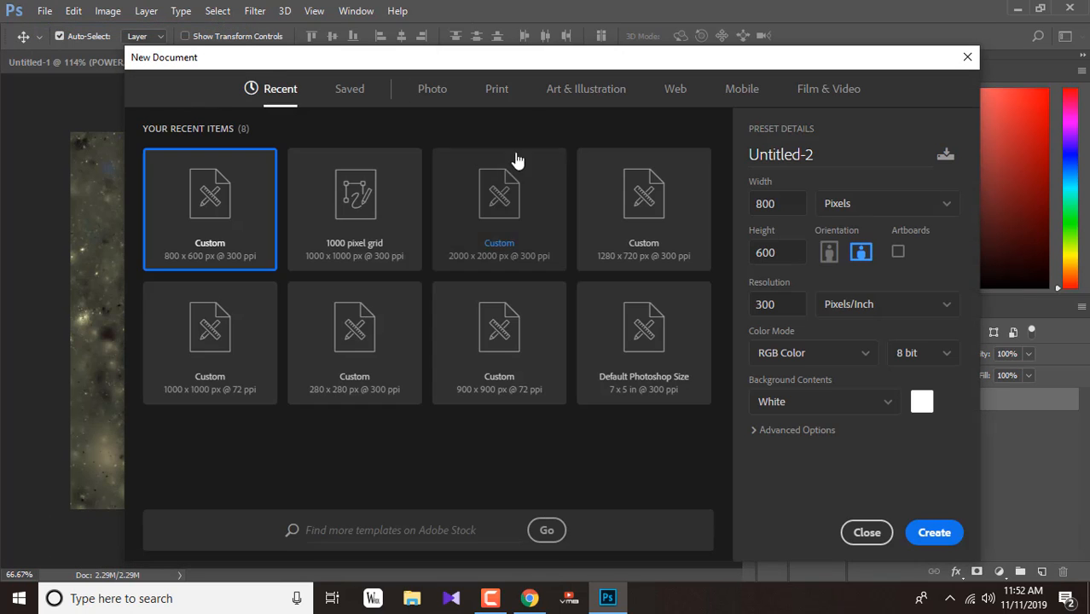
click(627, 89)
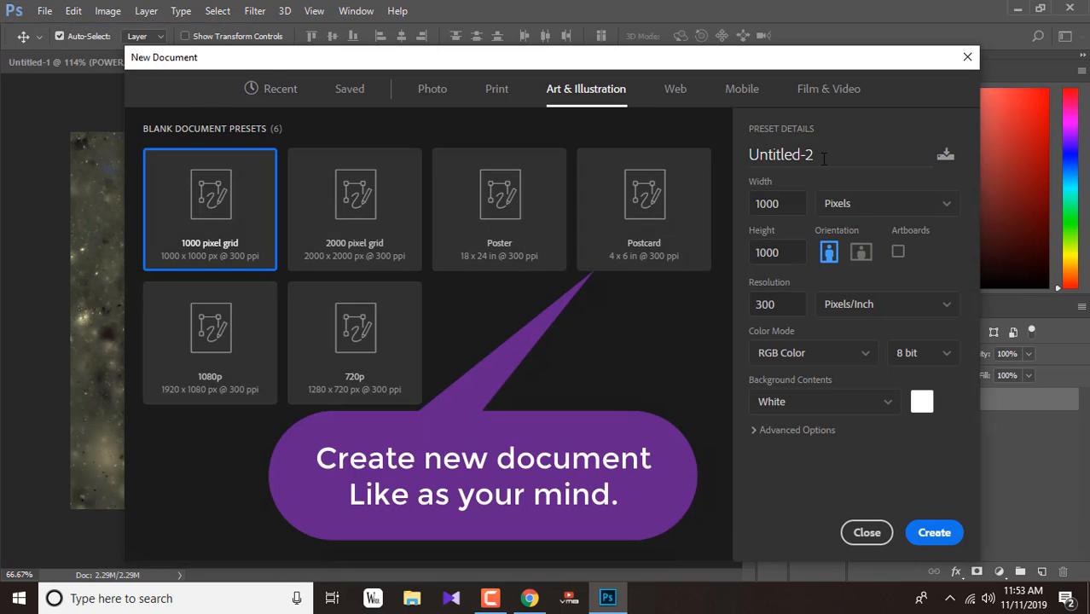
click(820, 159)
text(S)
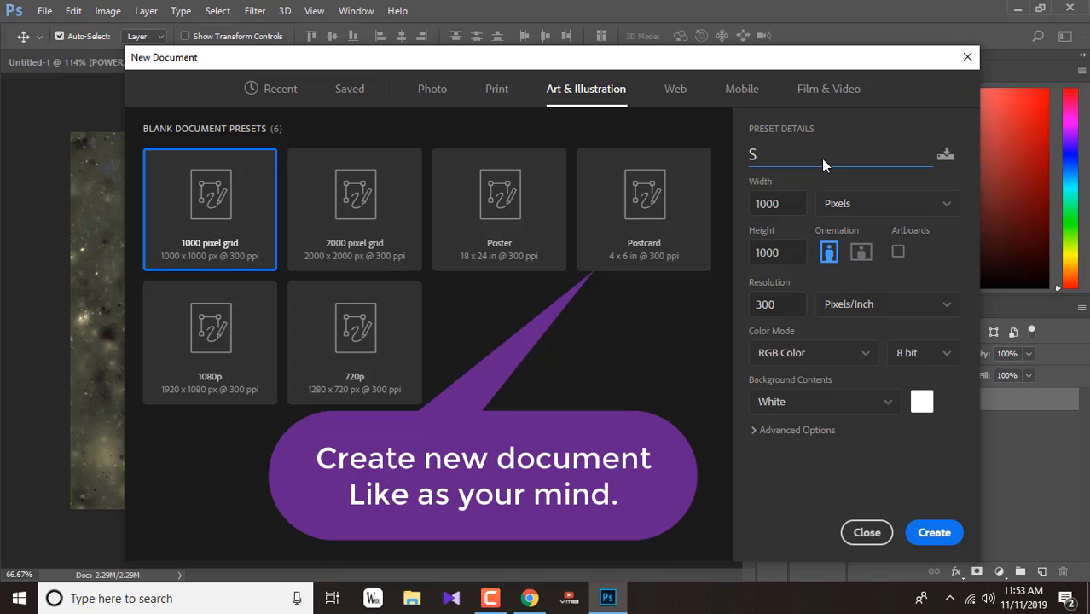
text(PECIAL TEXT EFFECT)
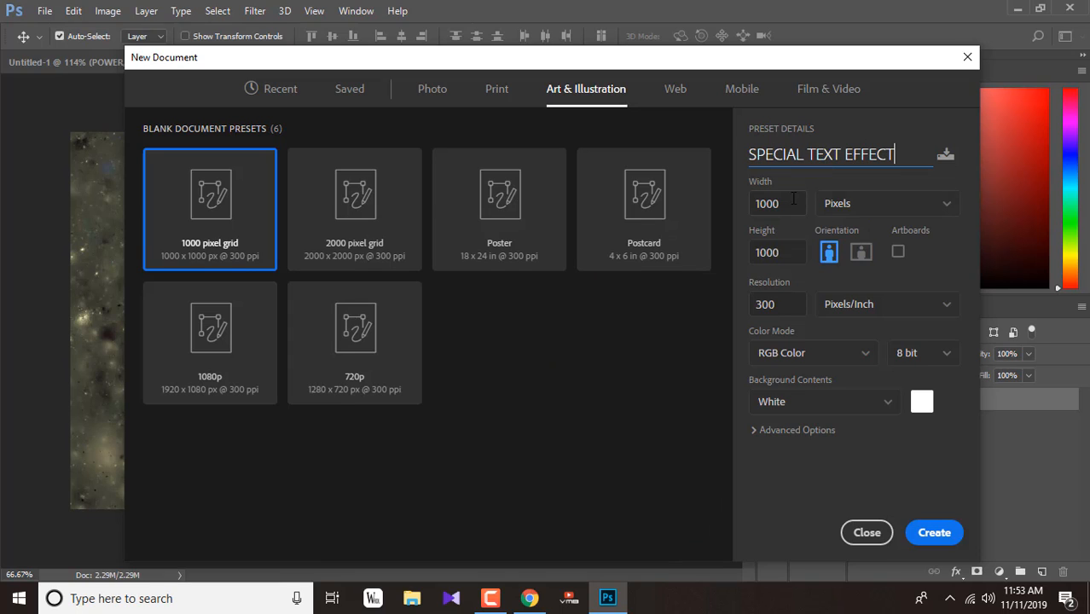
Set the new document's size to 1080 × 720 pixels and create it.
click(792, 203)
text(10)
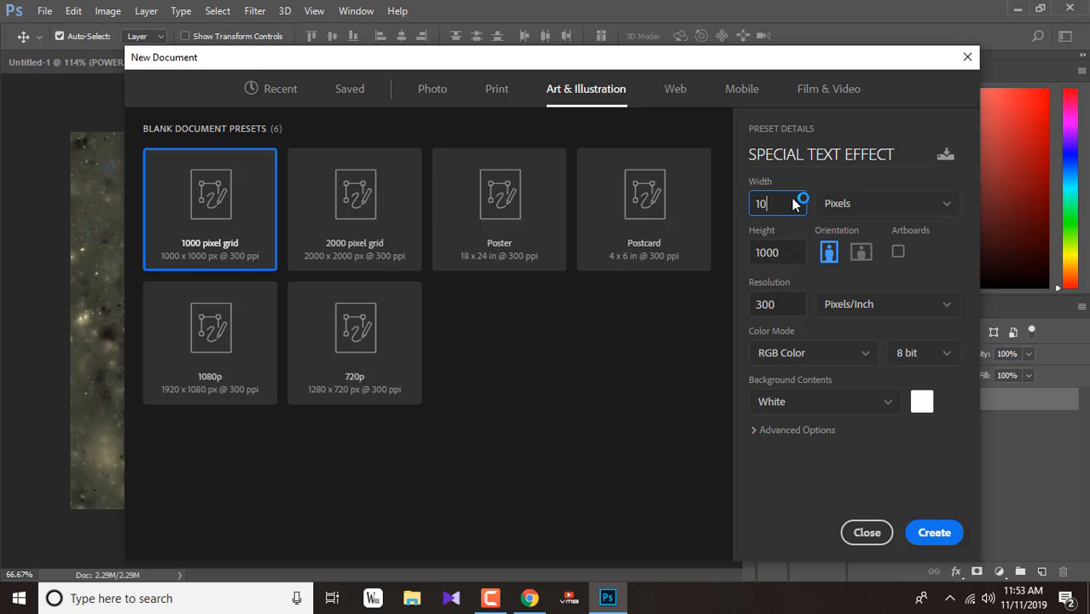
text(80)
key(Tab)
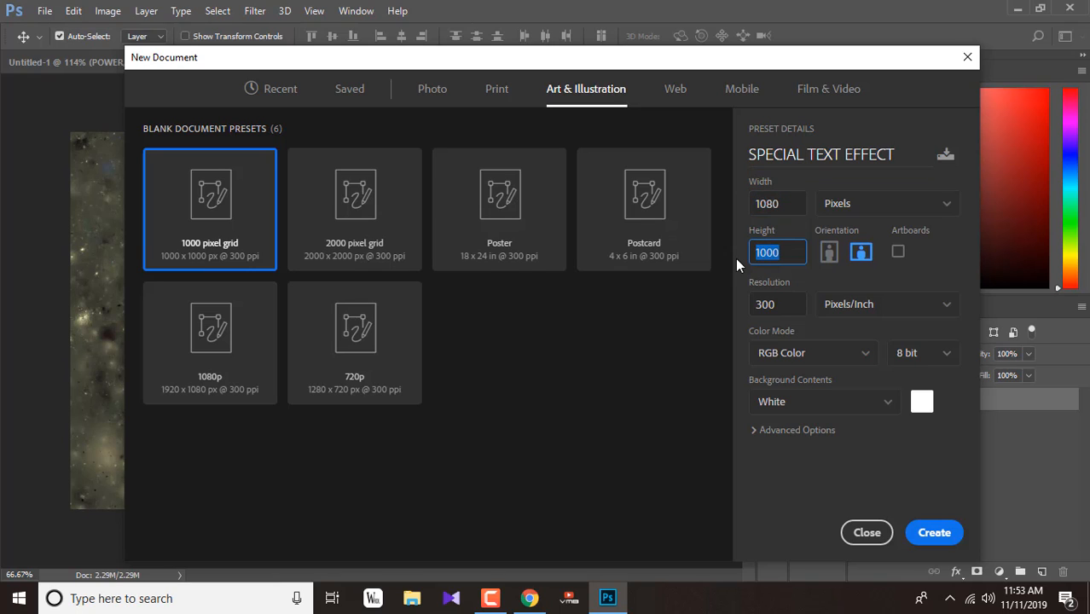
text(720)
key(Return)
click(938, 533)
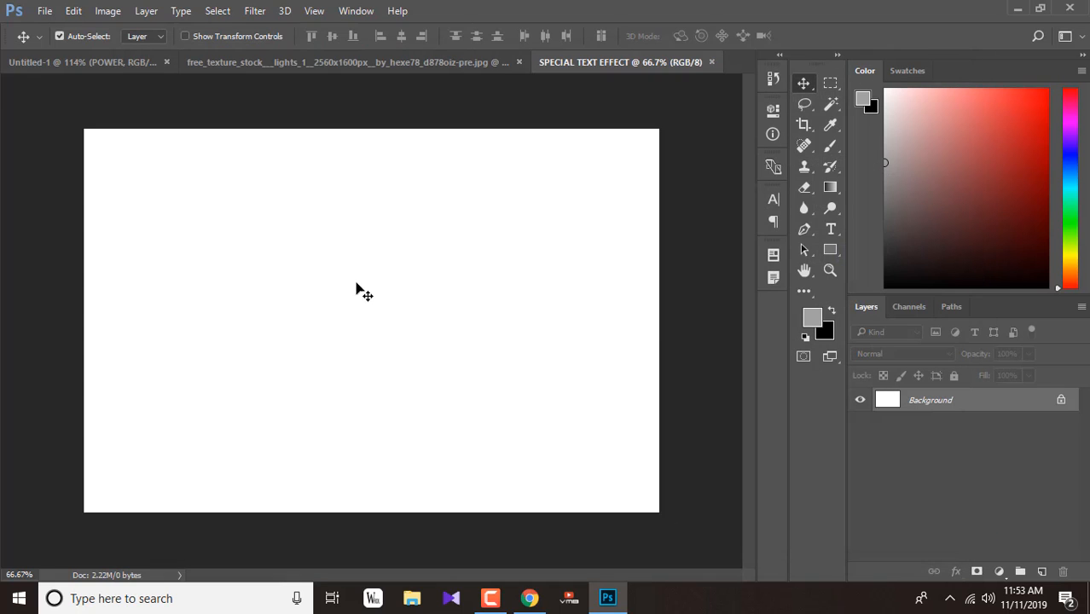
Unlock the white Background layer and fill it with the dark gray foreground color #252525.
click(1061, 403)
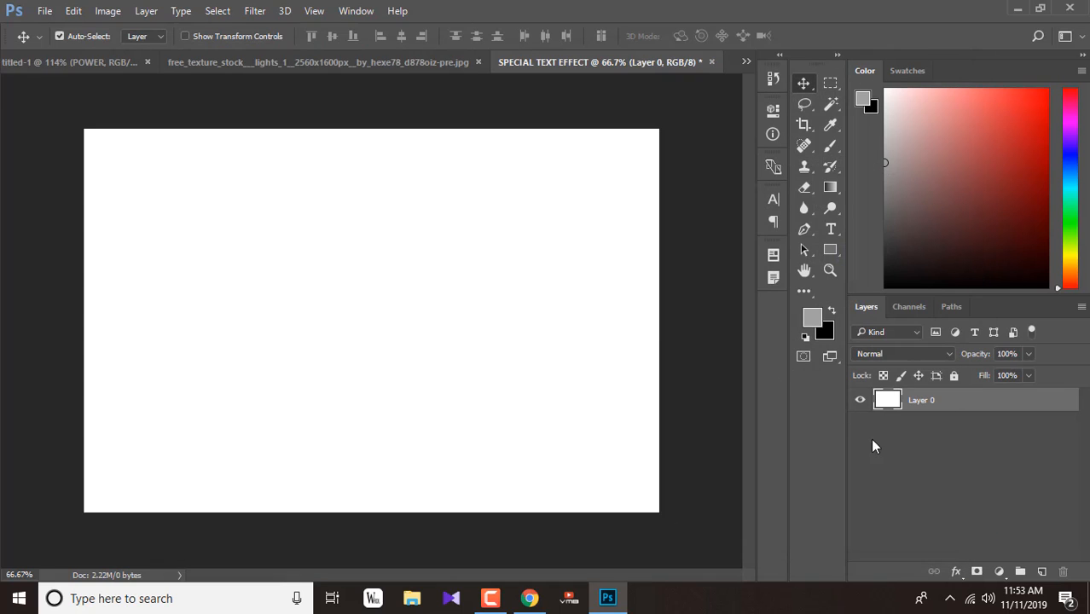
click(814, 323)
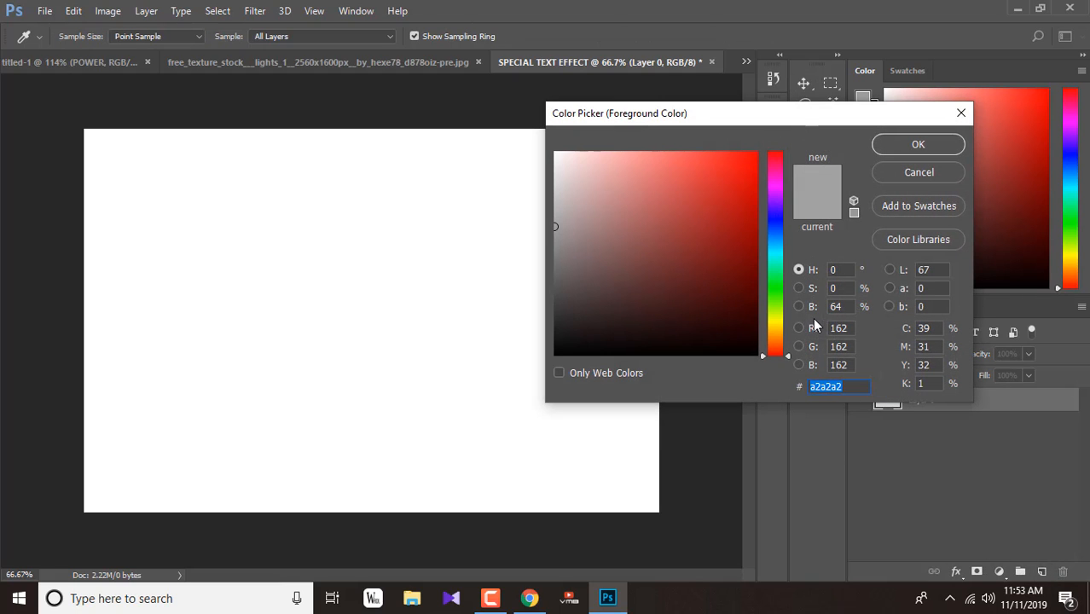
text(25)
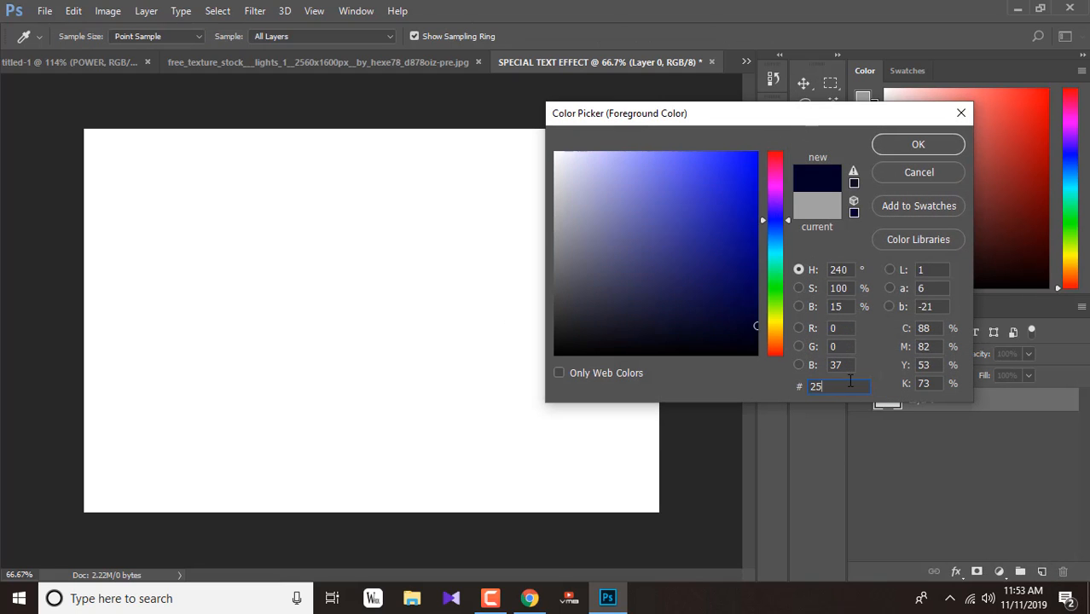
text(2525)
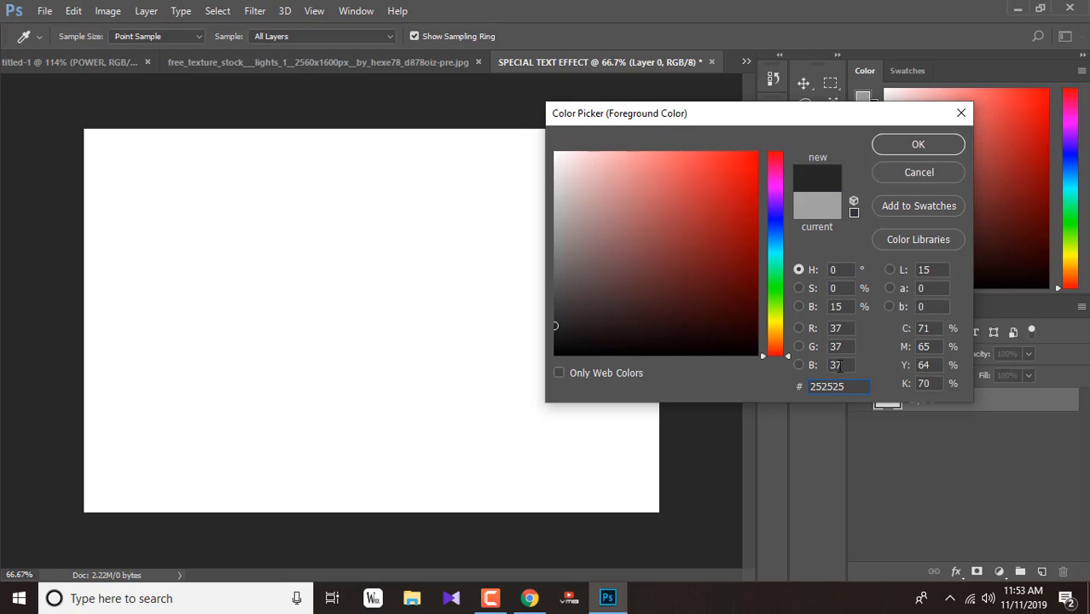
click(912, 145)
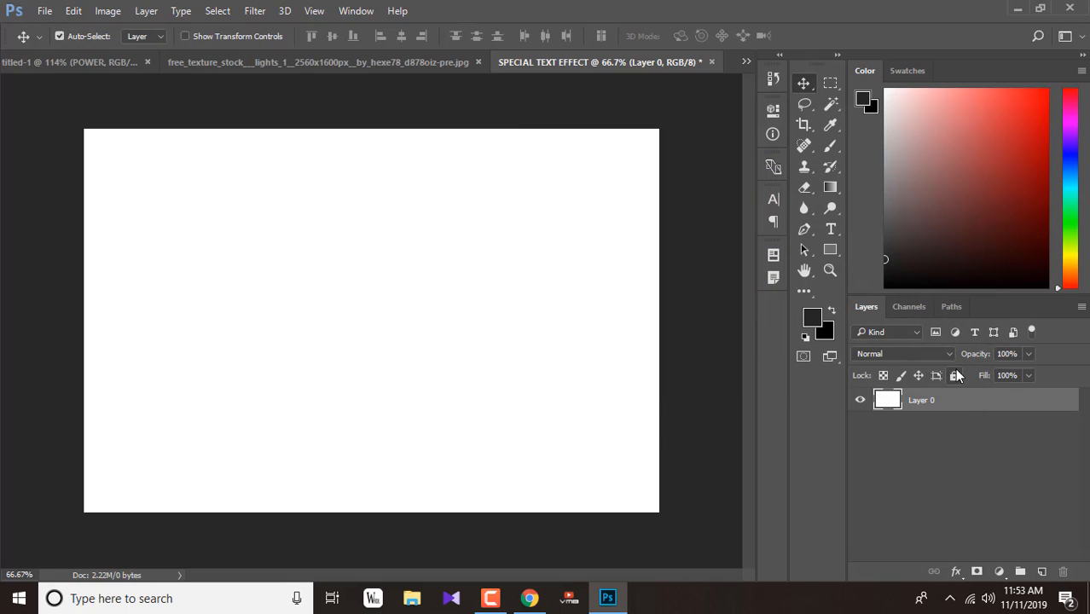
key(alt+BackSpace)
scroll(578, 352, up, 2)
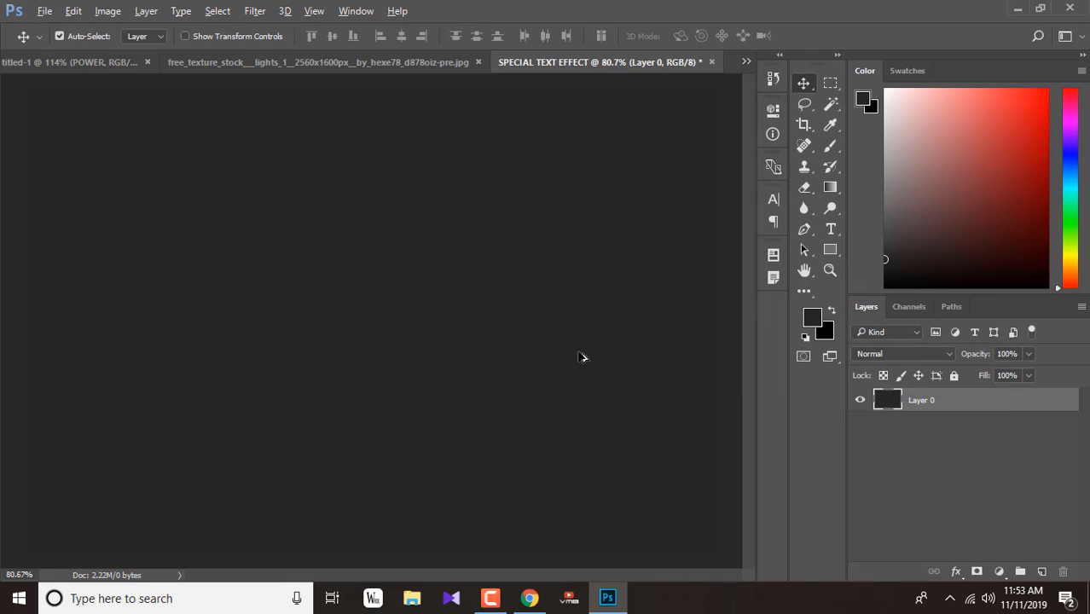
Change the interface color theme to light gray in the preferences.
click(53, 12)
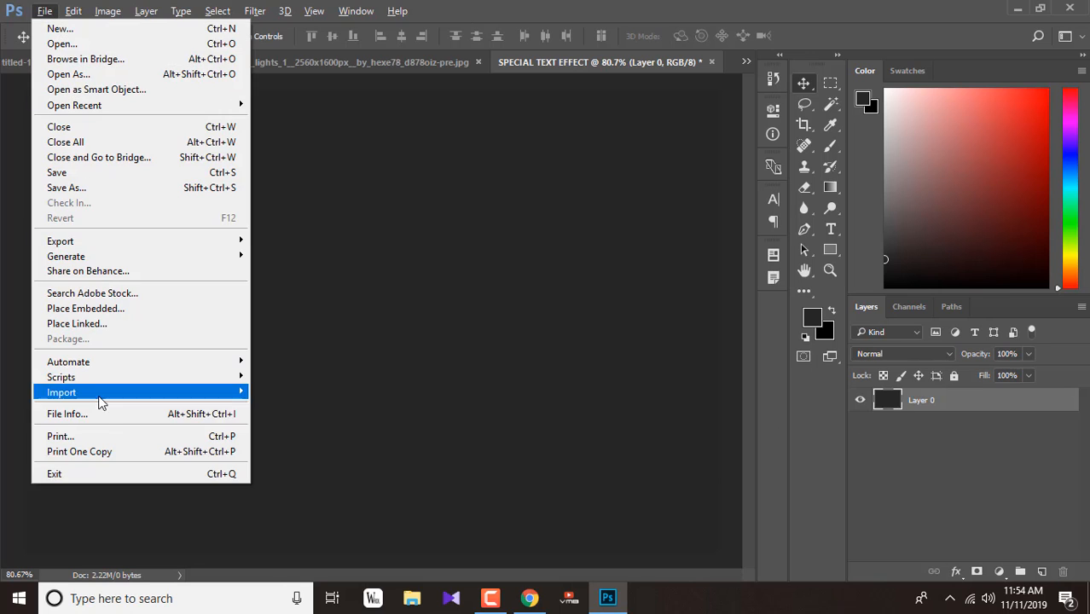
click(49, 12)
click(74, 10)
mouse_move(108, 596)
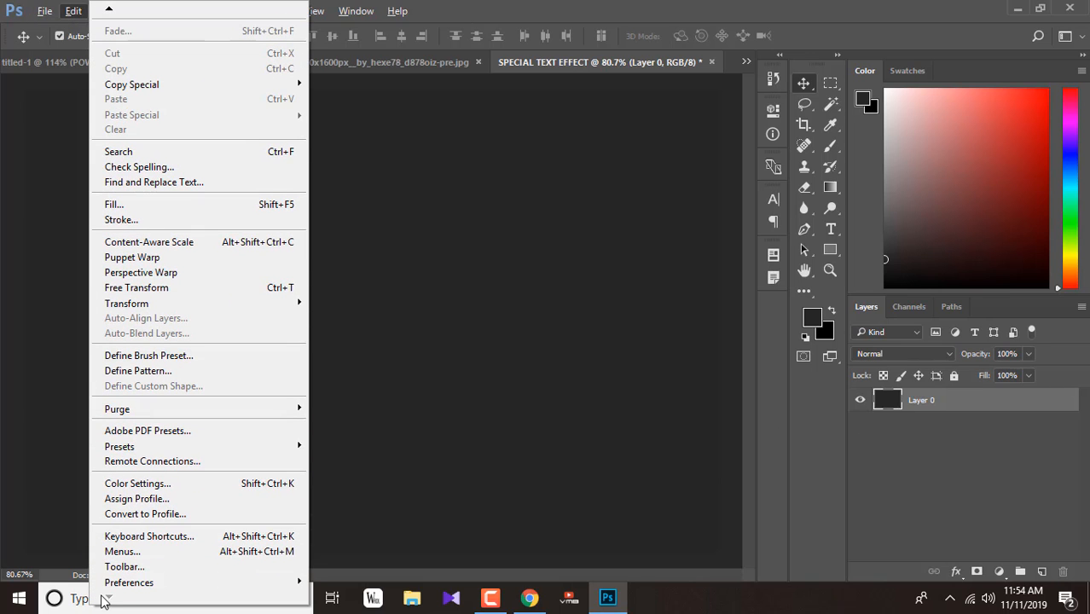
mouse_move(136, 582)
click(392, 332)
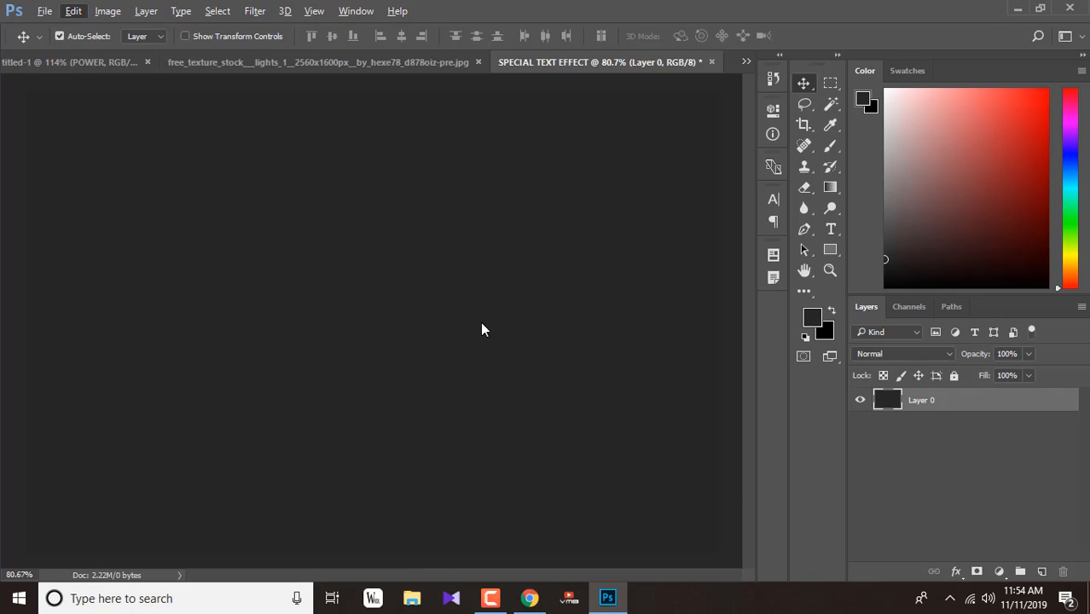
click(468, 100)
click(854, 80)
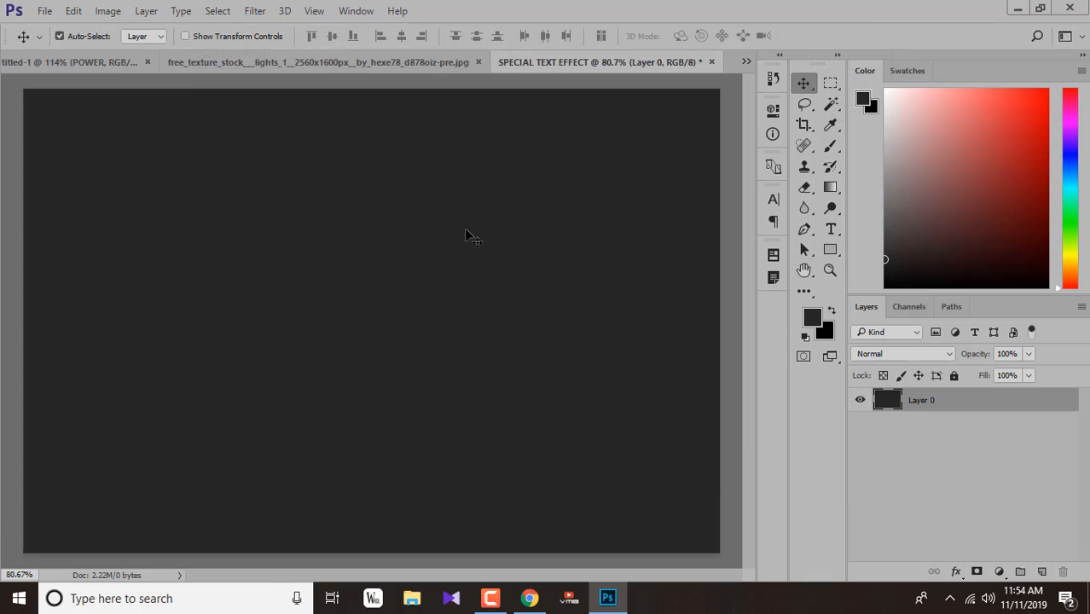
Try the lightest interface color theme and switch back to the light gray one.
click(74, 10)
mouse_move(170, 582)
click(375, 332)
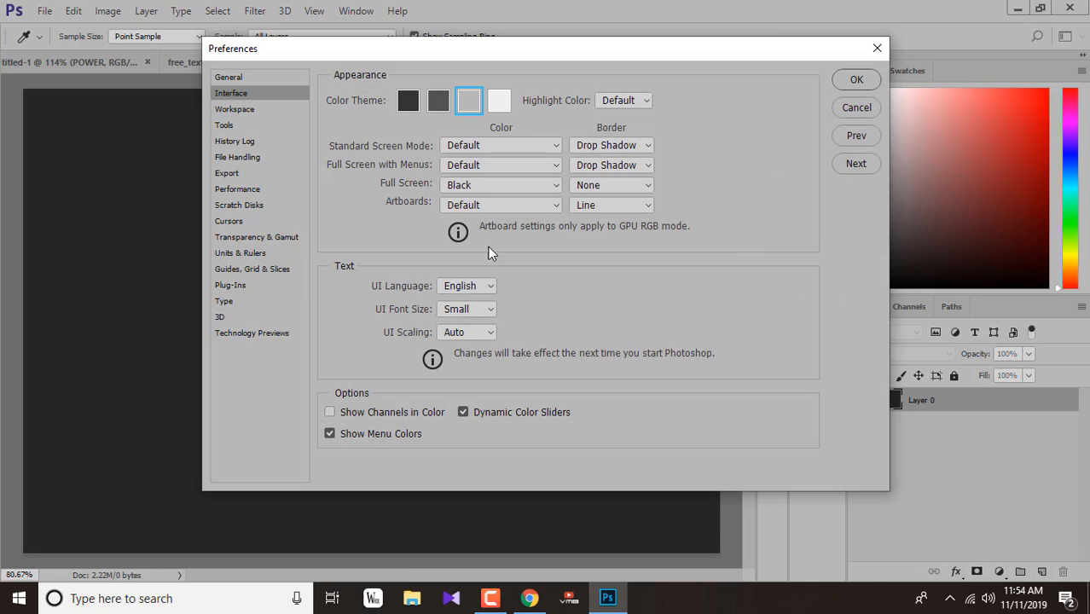
click(496, 104)
click(477, 102)
click(856, 80)
Duplicate Layer 0 and give the copy a Pattern Overlay with the diagonal line pattern, Multiply blending, 100% opacity and 100% scale.
drag(980, 409, 1041, 571)
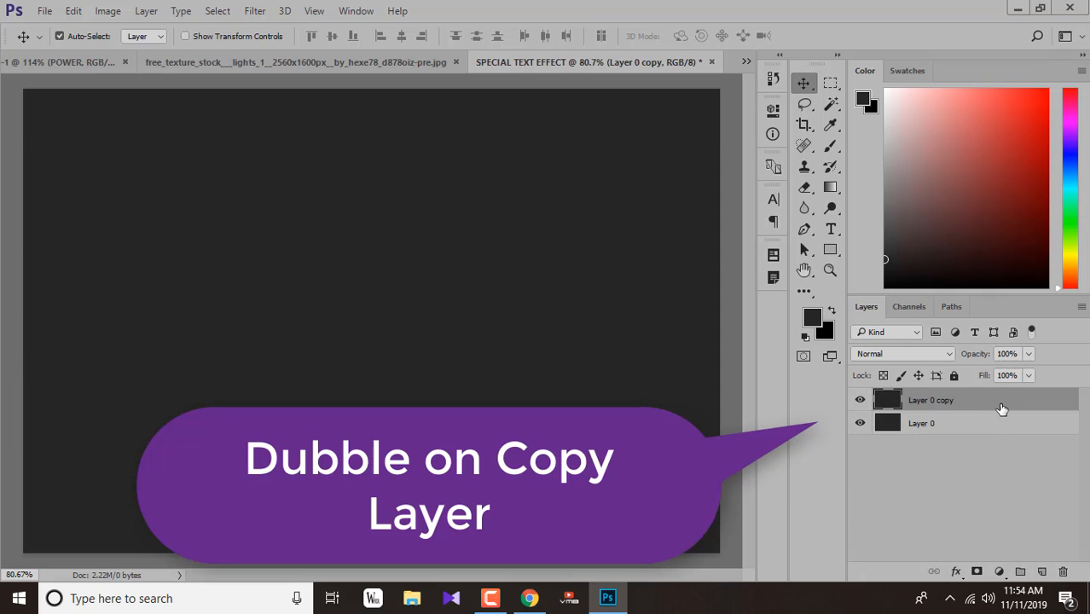
double_click(1002, 409)
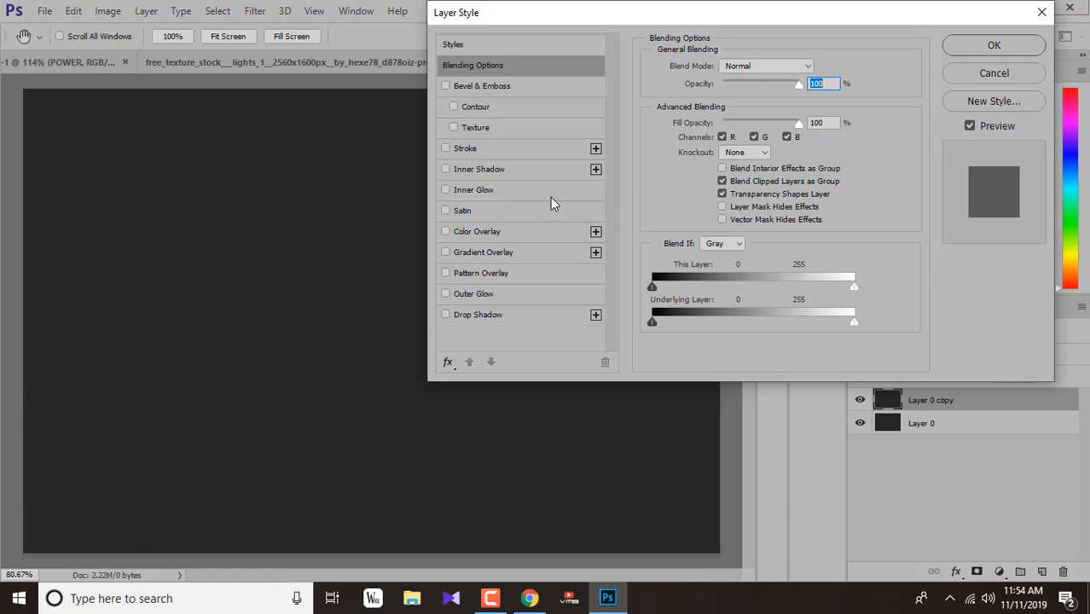
click(477, 273)
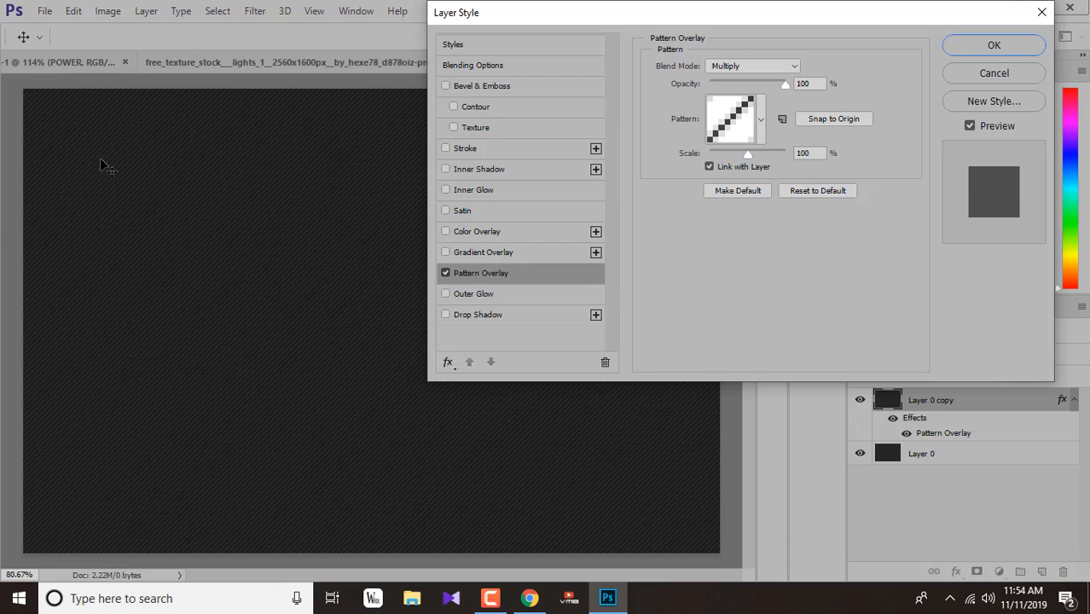
click(979, 52)
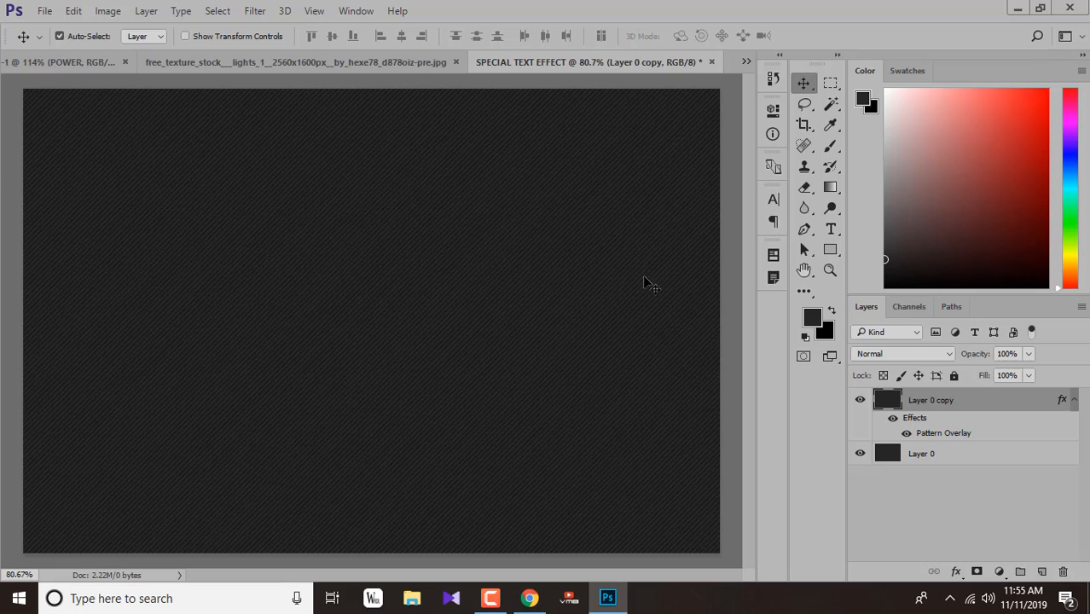
Copy the lights texture image into the SPECIAL TEXT EFFECT document and scale it to 95.49% width and 101.84% height to fit the canvas.
click(424, 60)
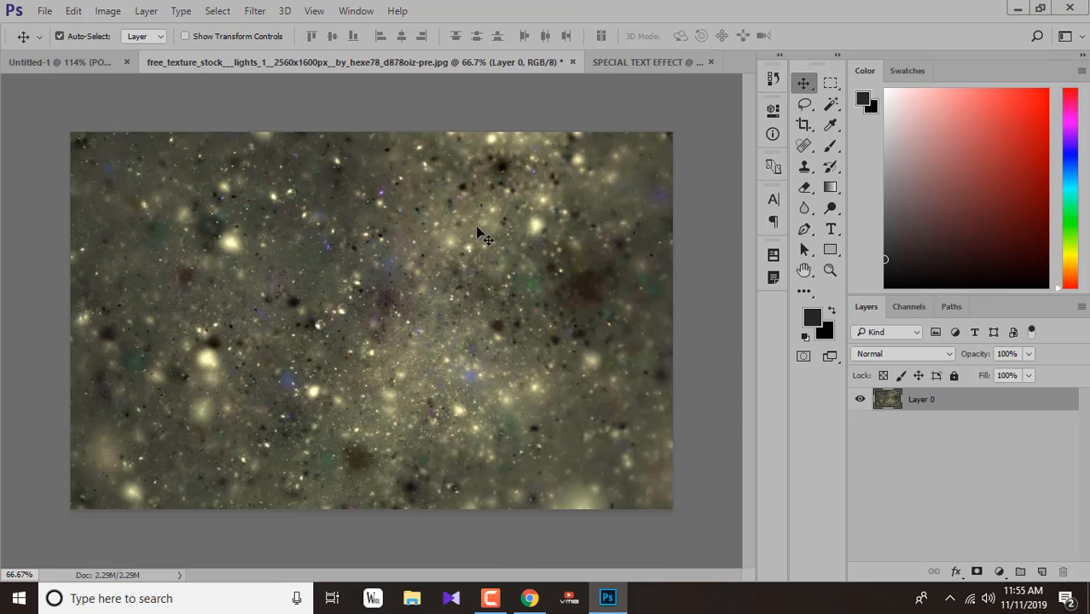
drag(584, 317, 537, 351)
key(ctrl+t)
key(ctrl+minus)
mouse_move(83, 324)
mouse_down()
mouse_move(52, 318)
mouse_move(81, 323)
mouse_up()
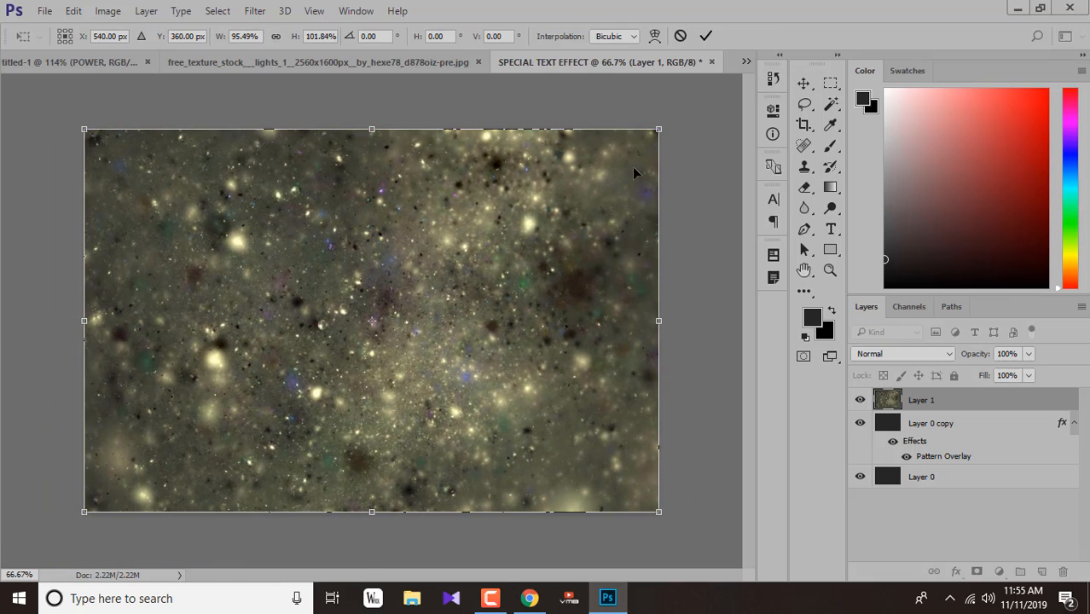
click(705, 36)
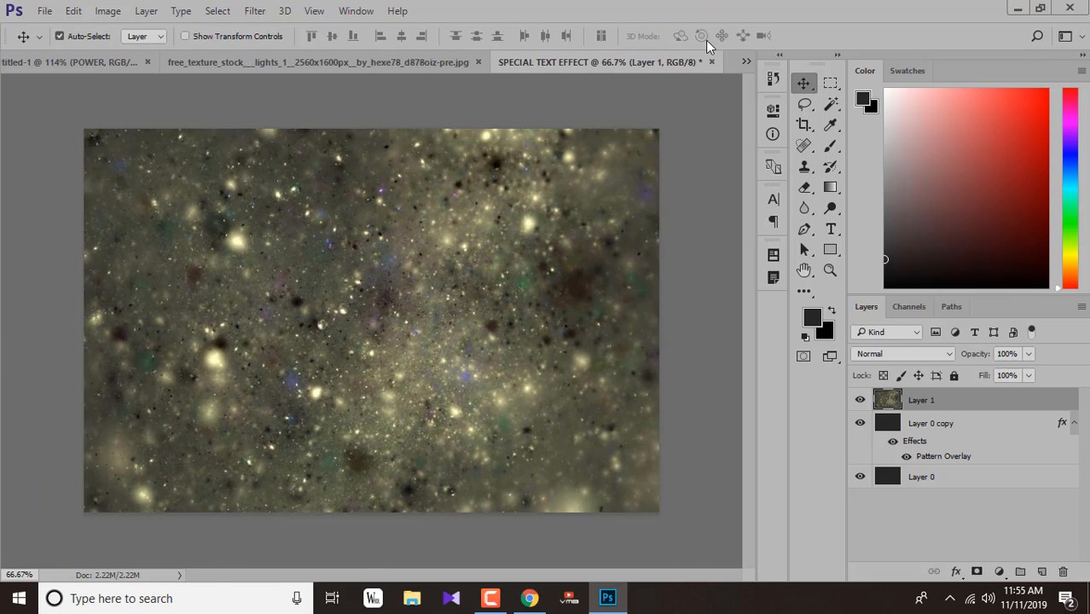
Collapse the effects list of Layer 0 copy and set the texture layer's blend mode to Color Dodge.
click(1073, 425)
click(944, 355)
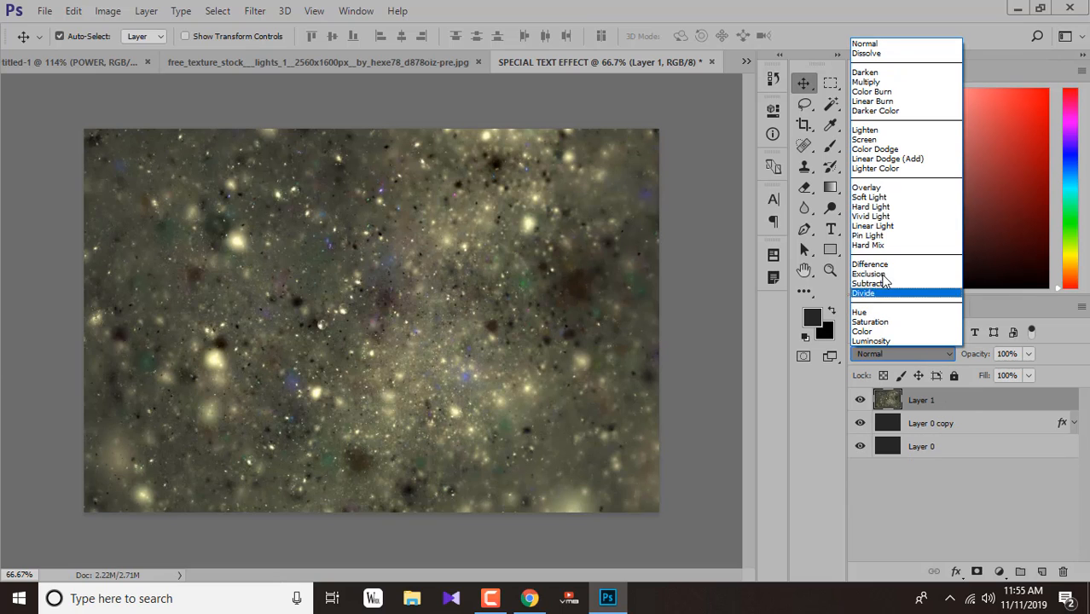
click(878, 149)
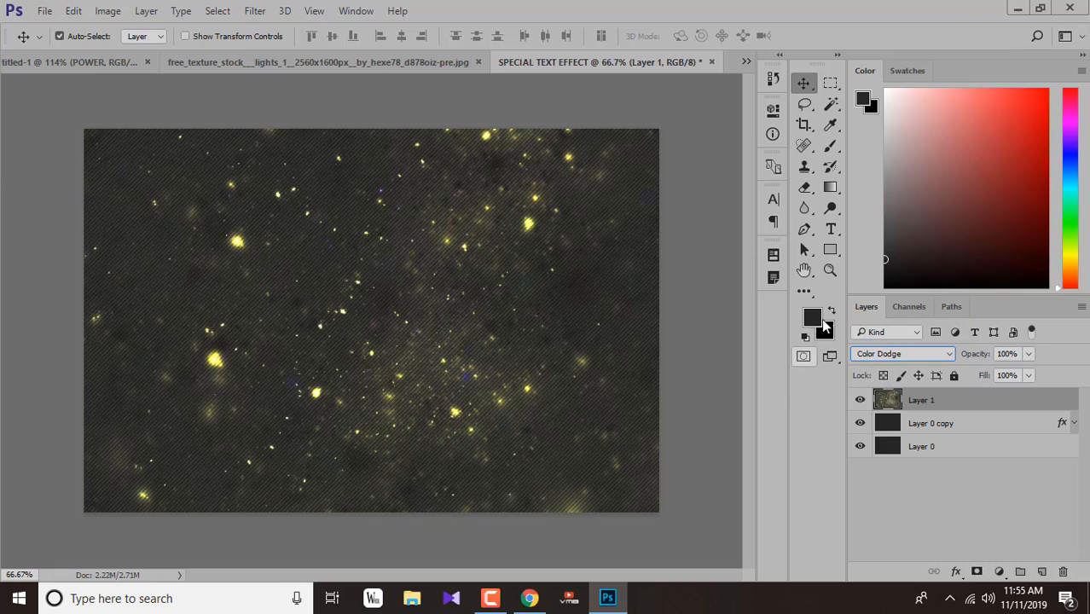
click(19, 573)
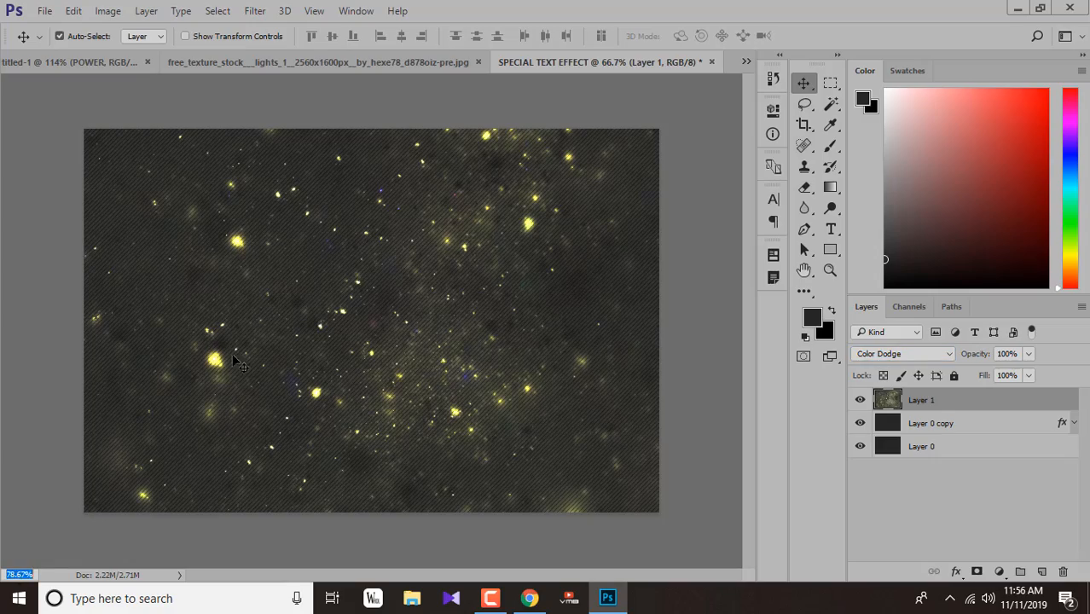
key(Return)
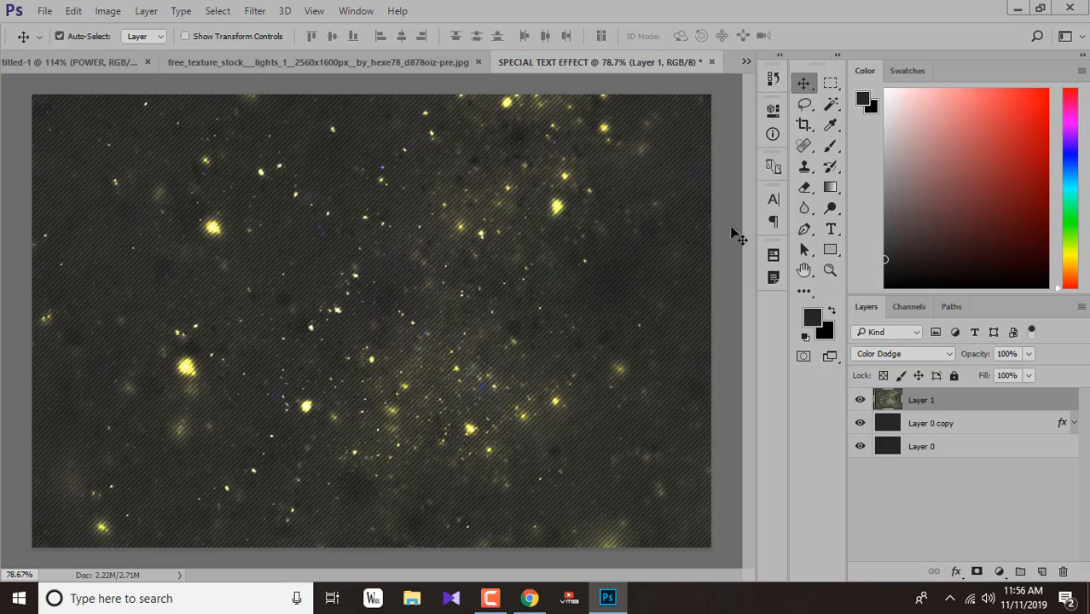
scroll(213, 225, up, 5)
scroll(214, 222, down, 5)
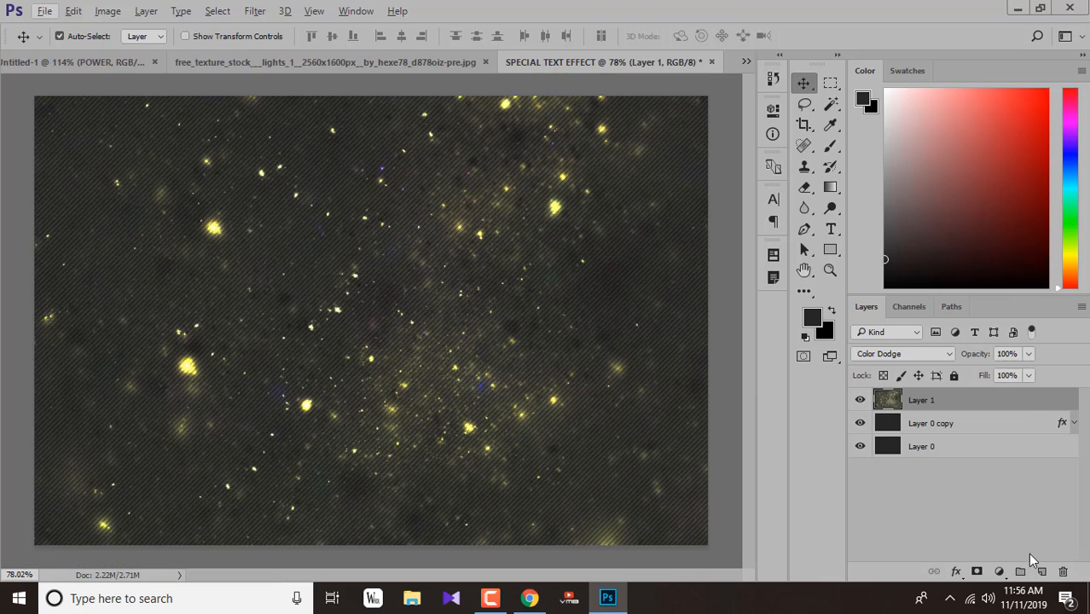
click(830, 228)
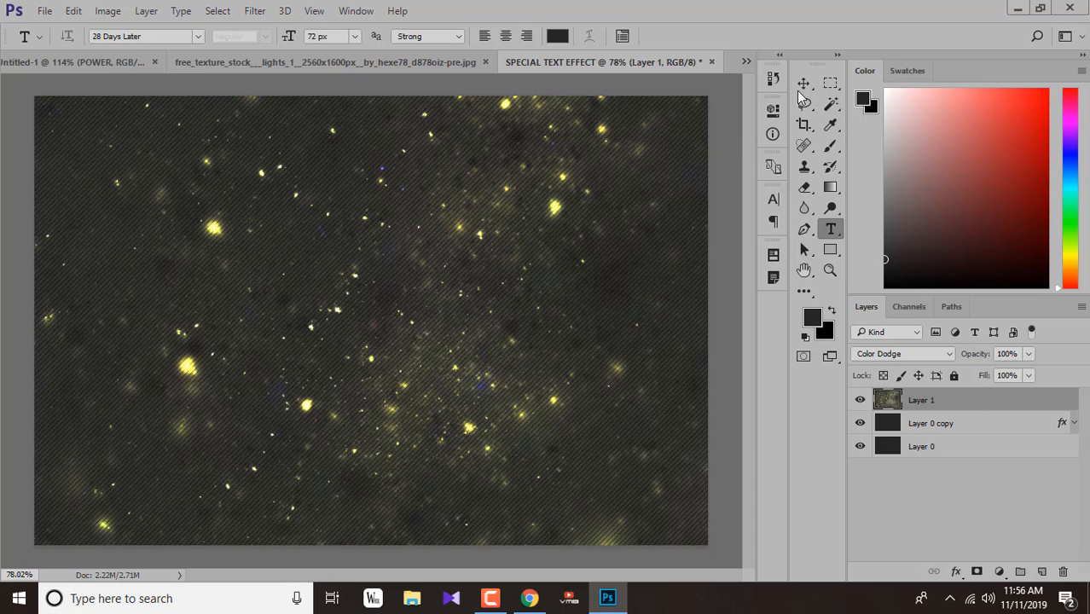
key(v)
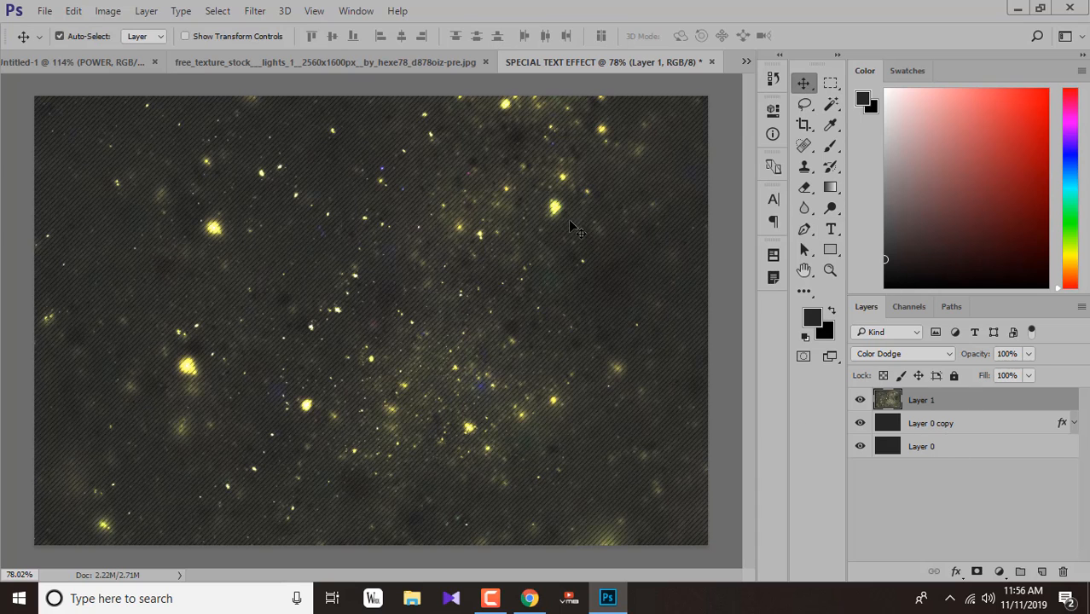
Apply Levels to the lights texture layer with the shadow input level set to 50.
click(107, 10)
mouse_move(144, 51)
click(304, 66)
click(736, 255)
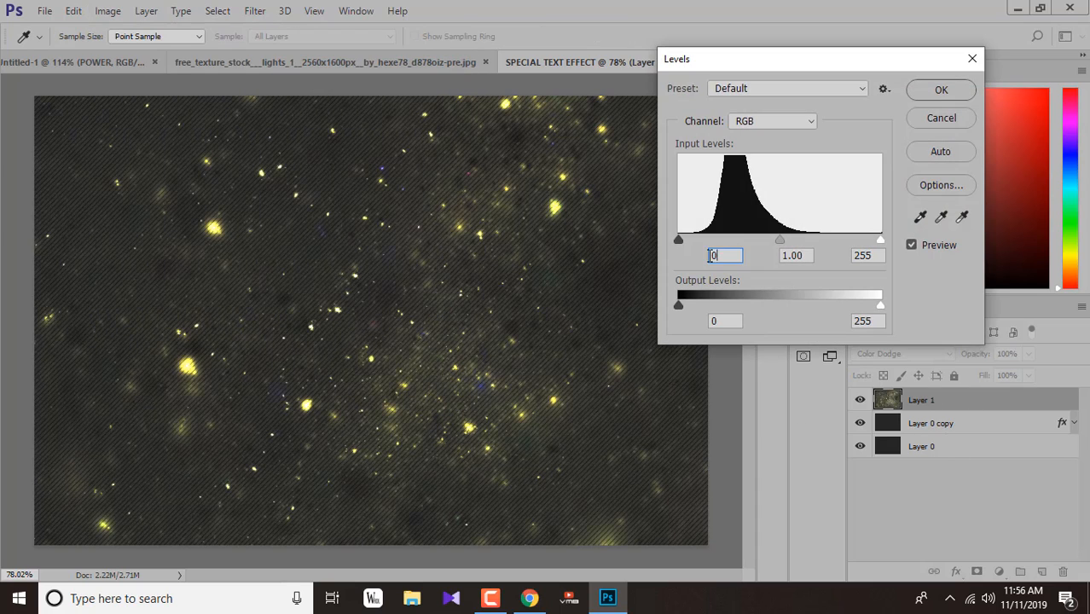
text(50)
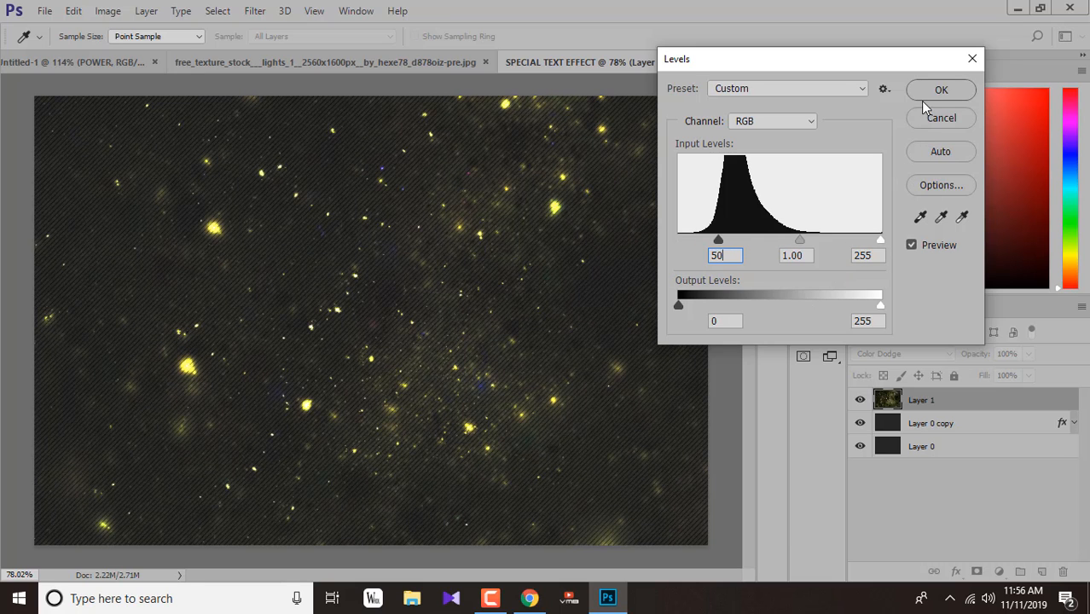
click(943, 91)
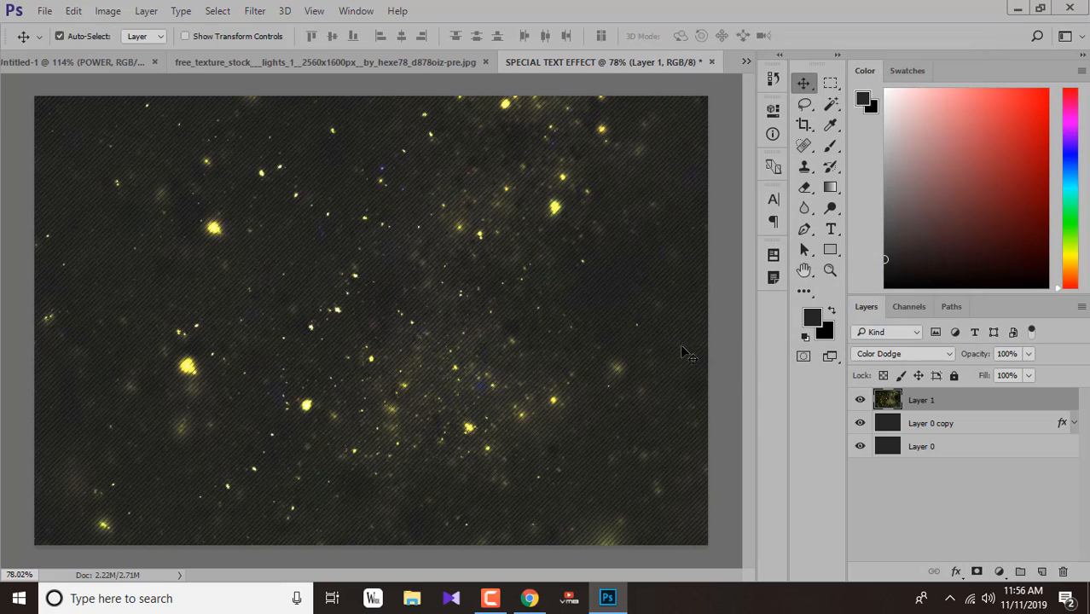
Apply Hue/Saturation to the lights texture layer with Hue set to -13.
click(107, 10)
mouse_move(204, 56)
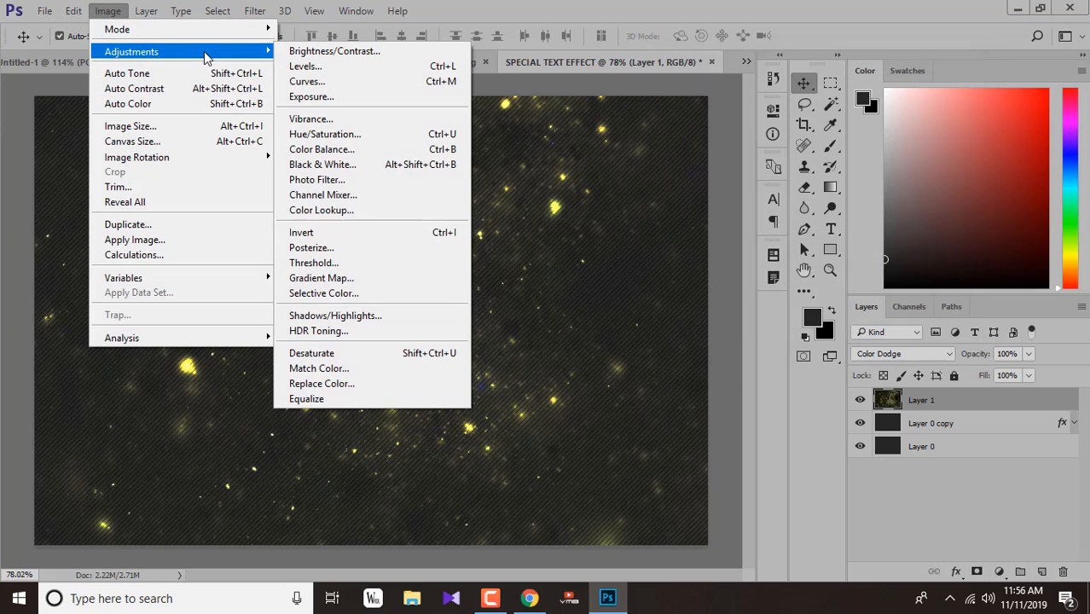
click(325, 134)
drag(570, 112, 714, 112)
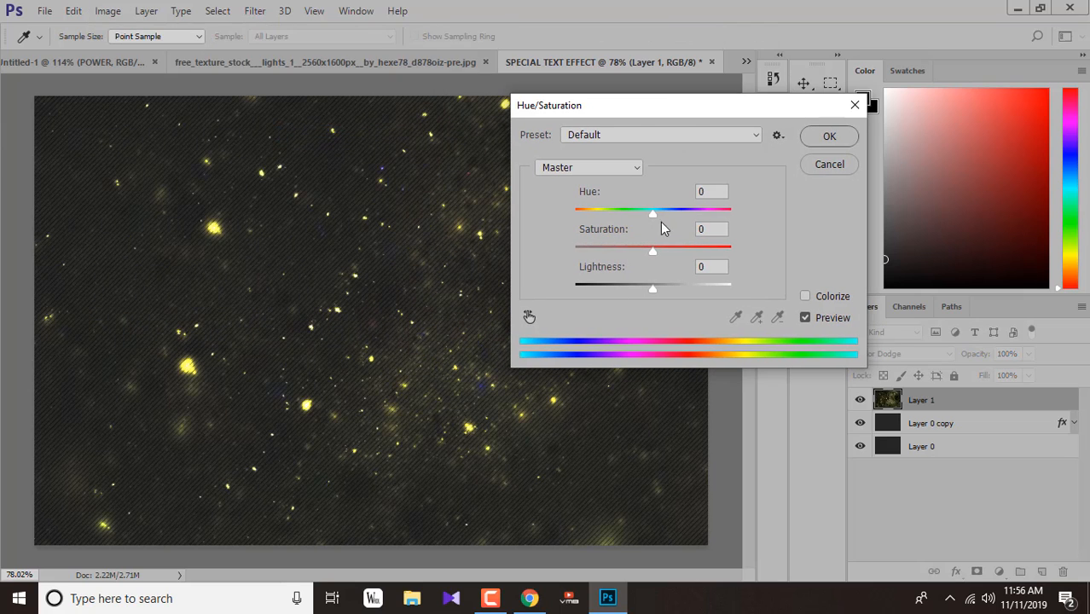
click(714, 192)
scroll(715, 193, down, 9)
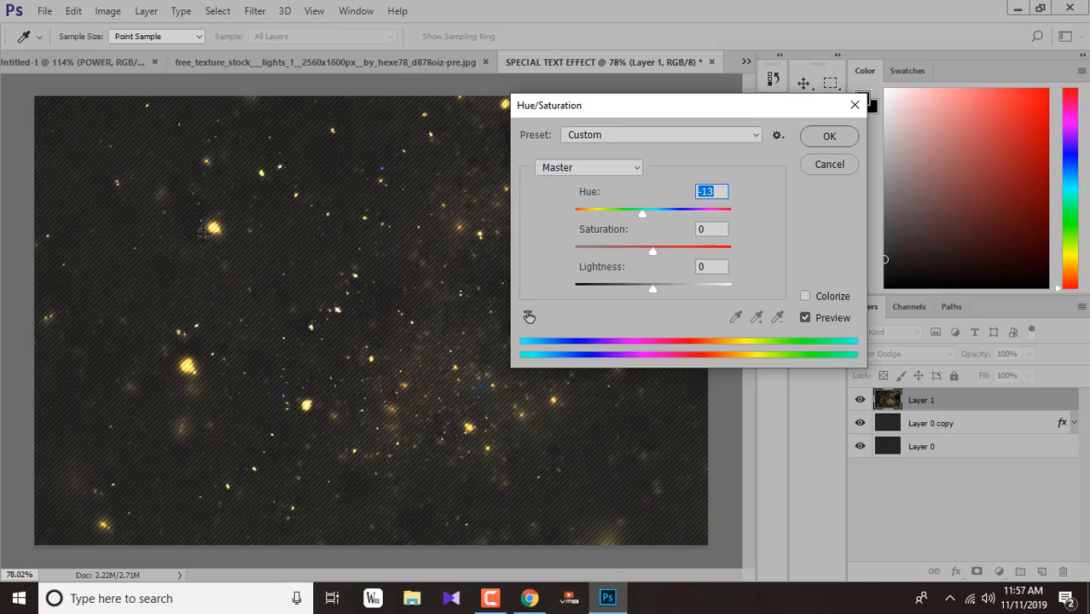
click(827, 137)
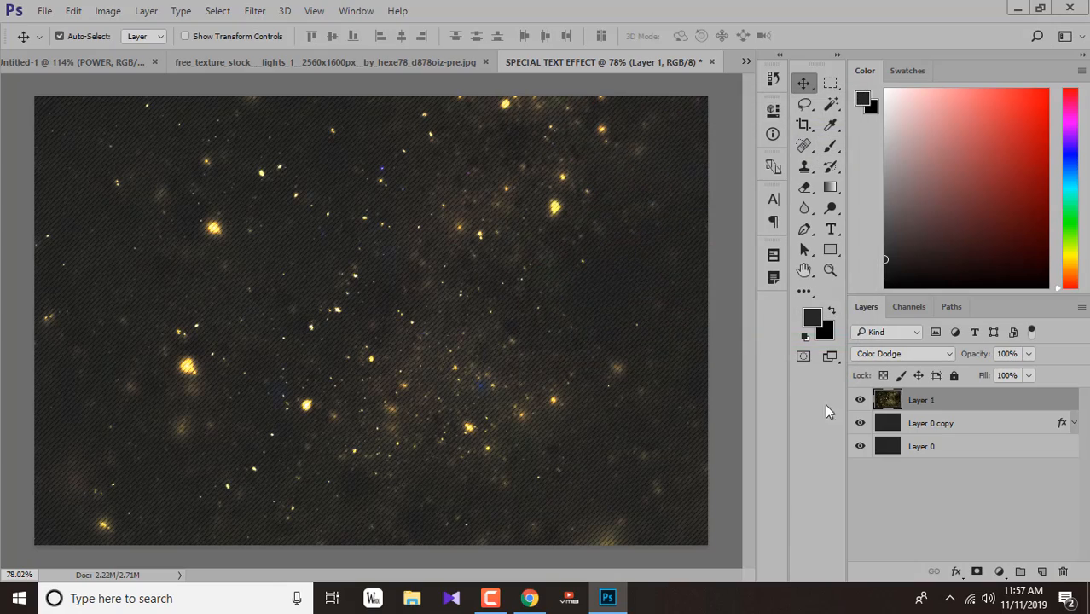
Add the text "POWER" near the canvas middle in the 28 Days Later font at 72 px.
scroll(245, 245, up, 2)
scroll(245, 245, up, 1)
scroll(627, 284, down, 3)
click(830, 229)
click(282, 328)
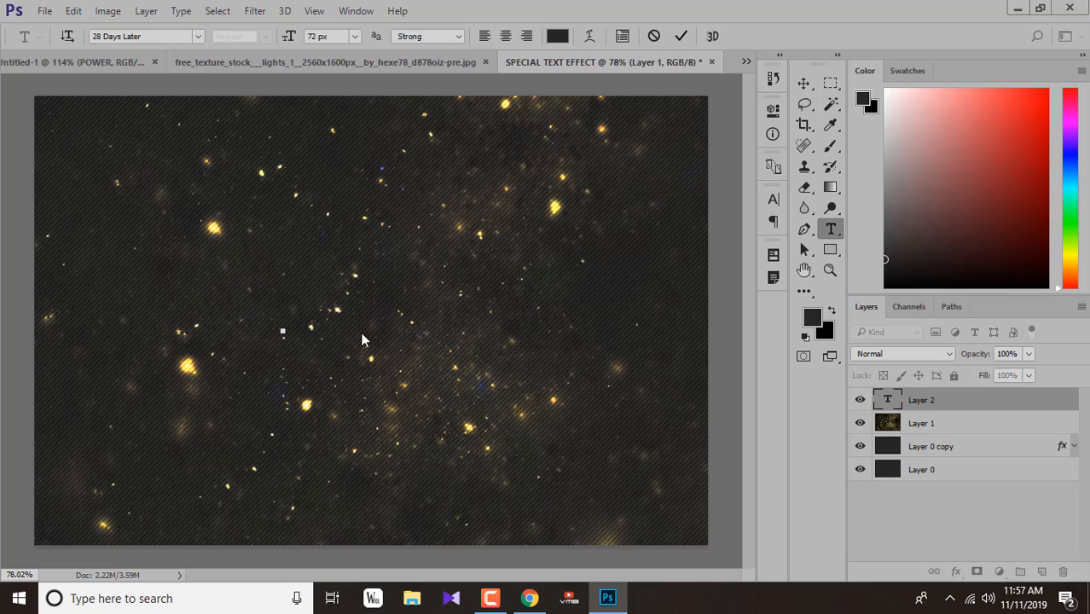
text(POWER)
click(803, 82)
Scale the POWER text proportionally to 435.68% and center it on the canvas at X 540 px, Y 360 px.
key(ctrl+t)
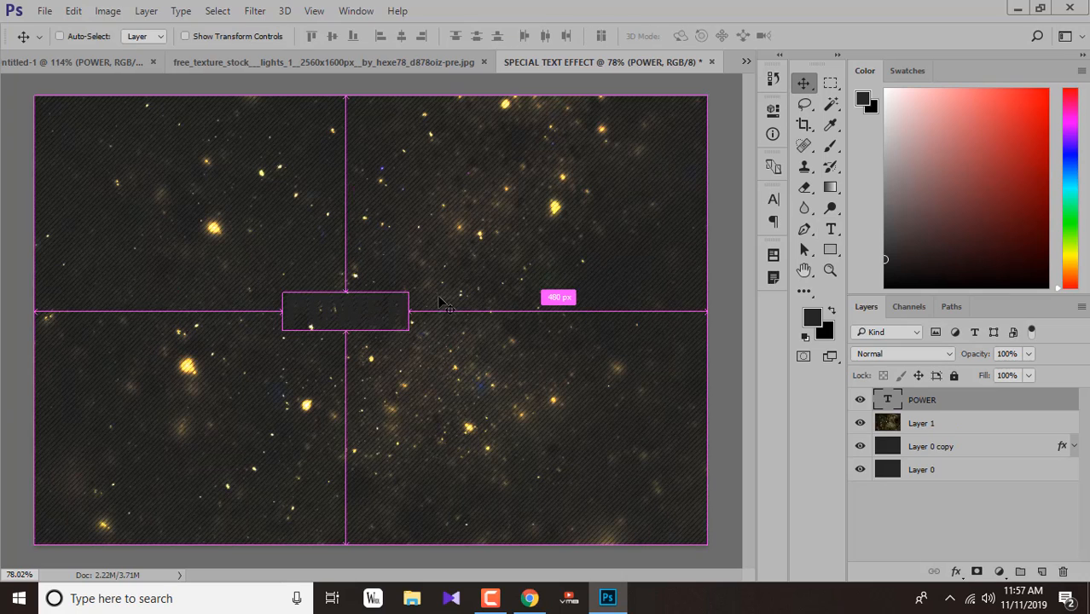
drag(409, 324, 621, 404)
drag(466, 374, 501, 385)
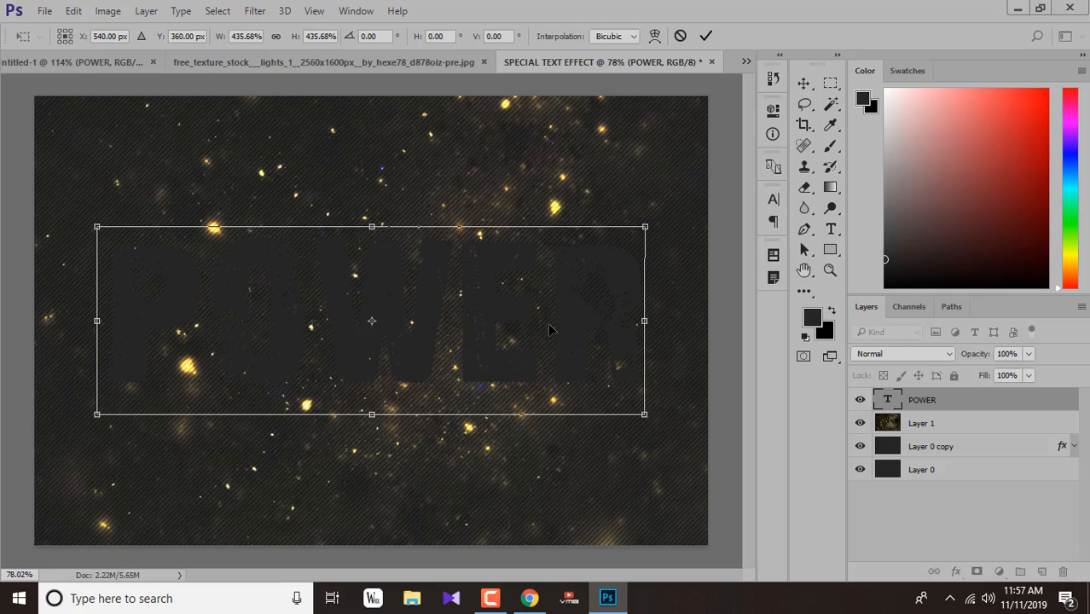
key(Return)
Set the foreground color to A2A2A2 and fill the POWER text with it.
click(812, 318)
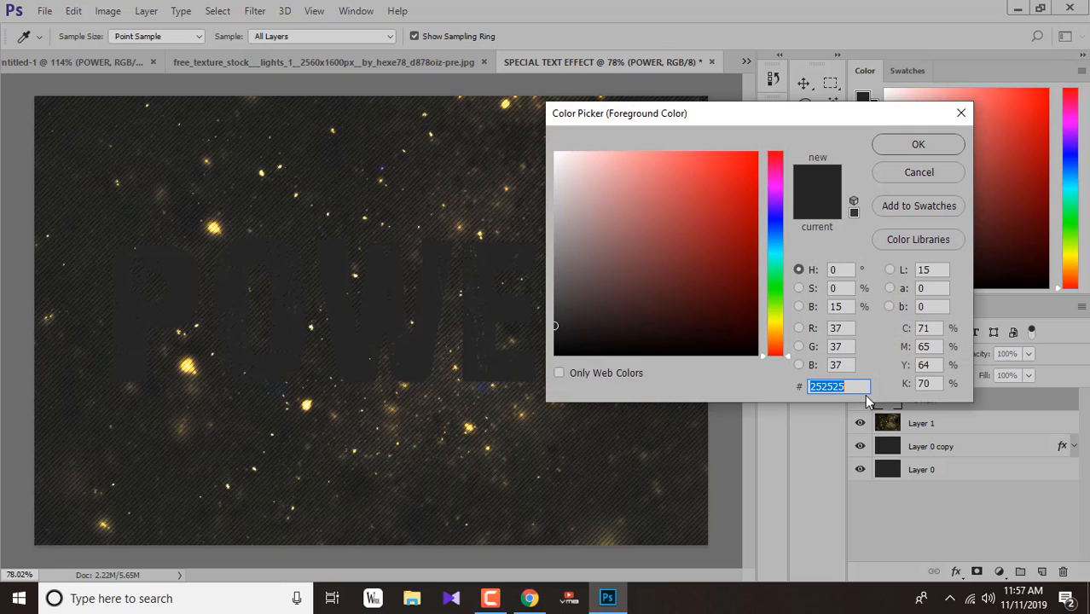
text(A2)
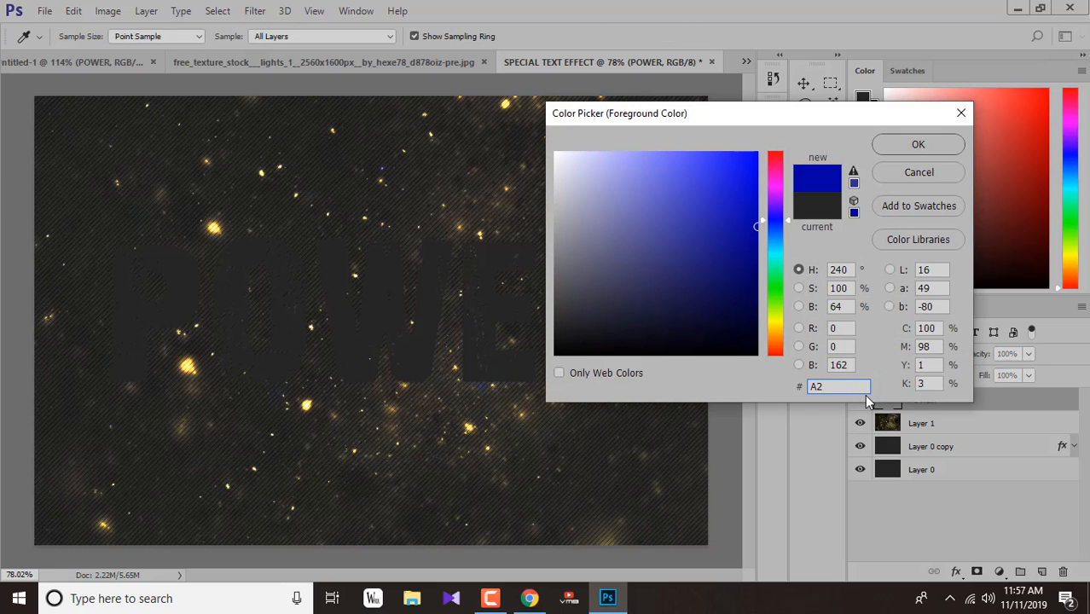
text(A2A2)
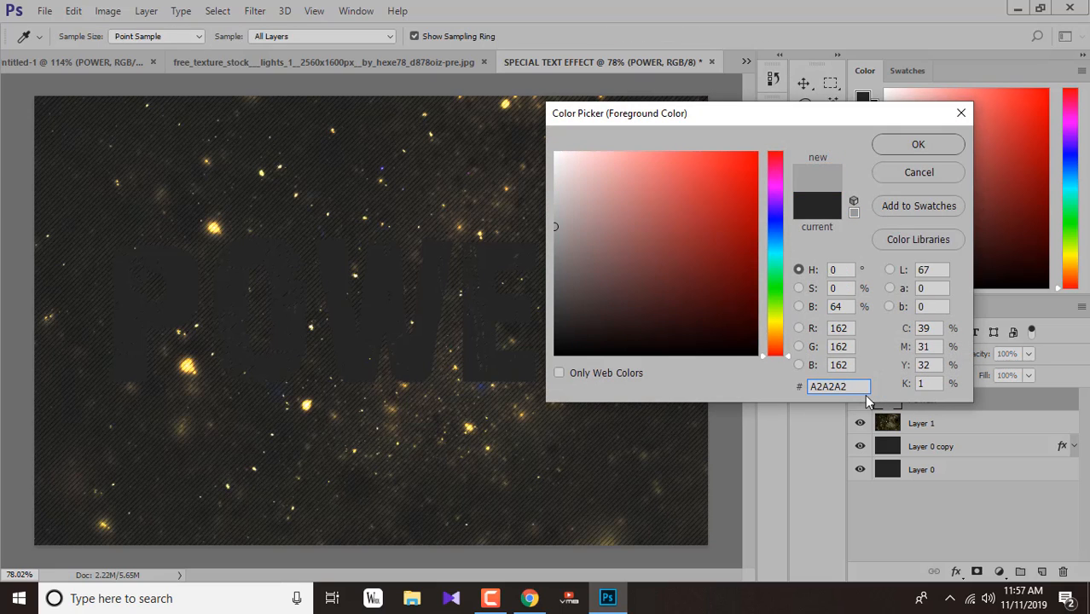
click(918, 145)
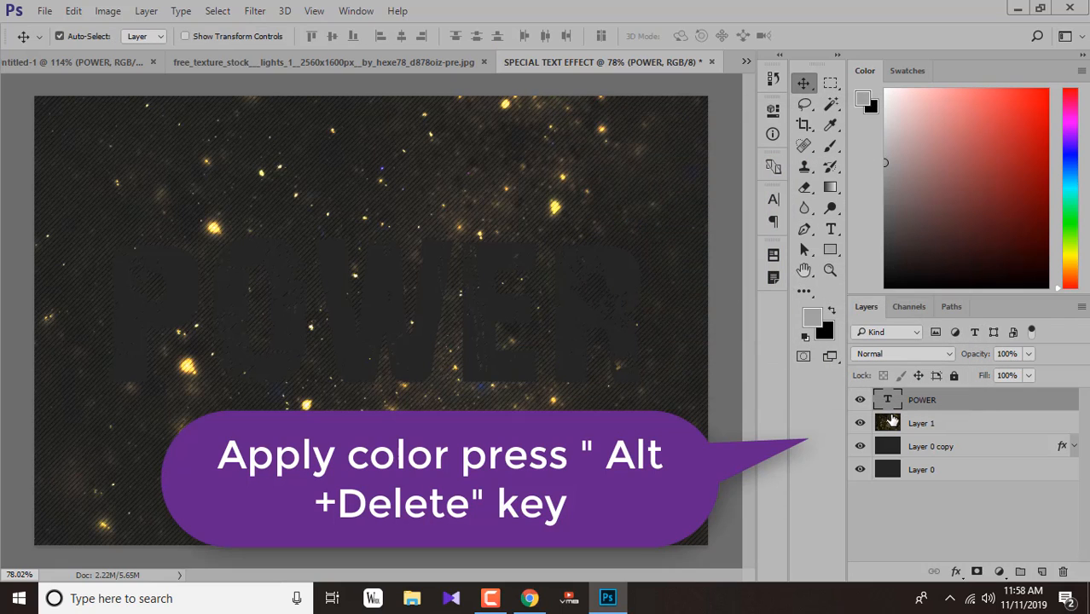
key(alt+Delete)
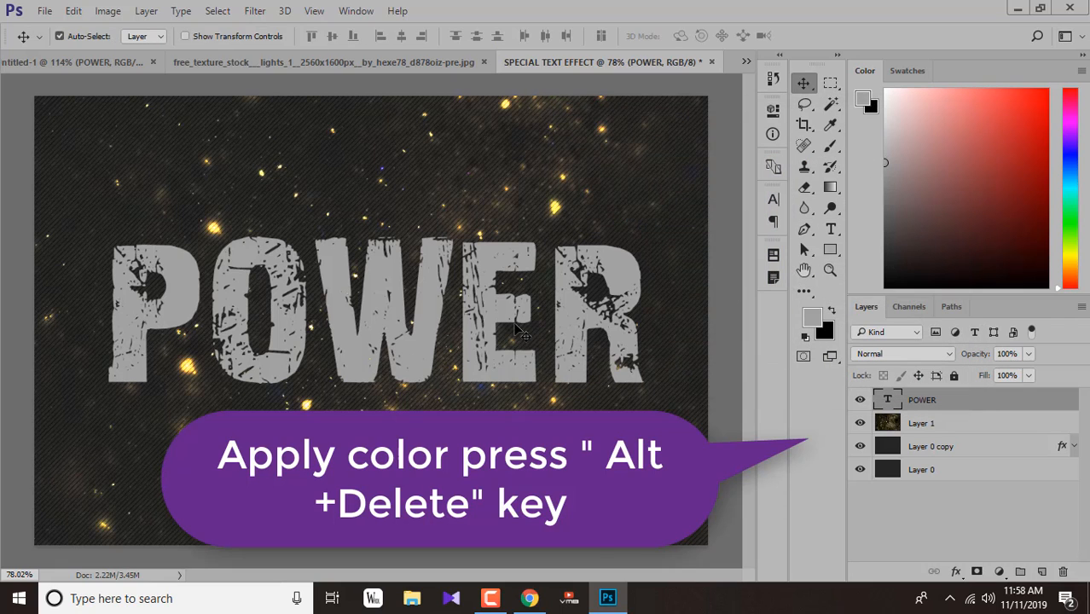
Duplicate the POWER text layer, reduce the copy's fill to 0% and rename it POWER 1.
drag(1003, 407, 1041, 571)
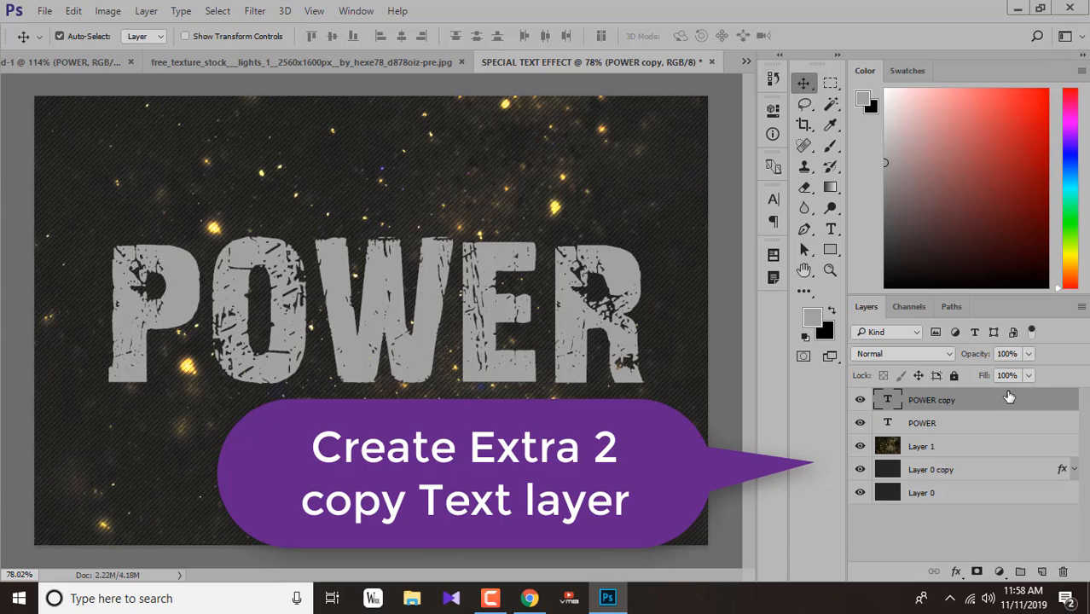
click(1028, 375)
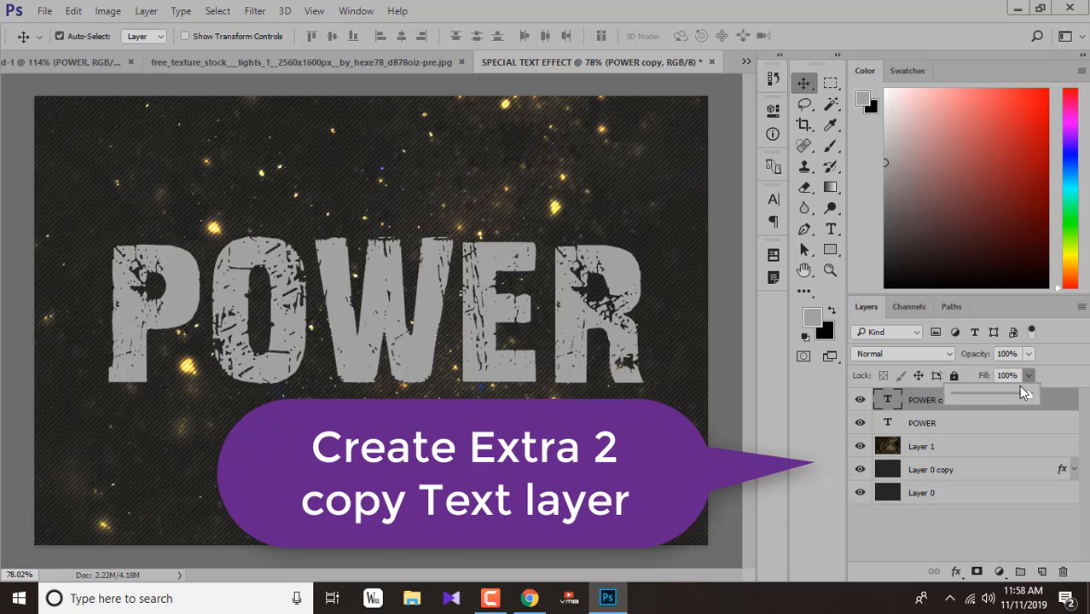
double_click(947, 401)
double_click(947, 400)
text(1)
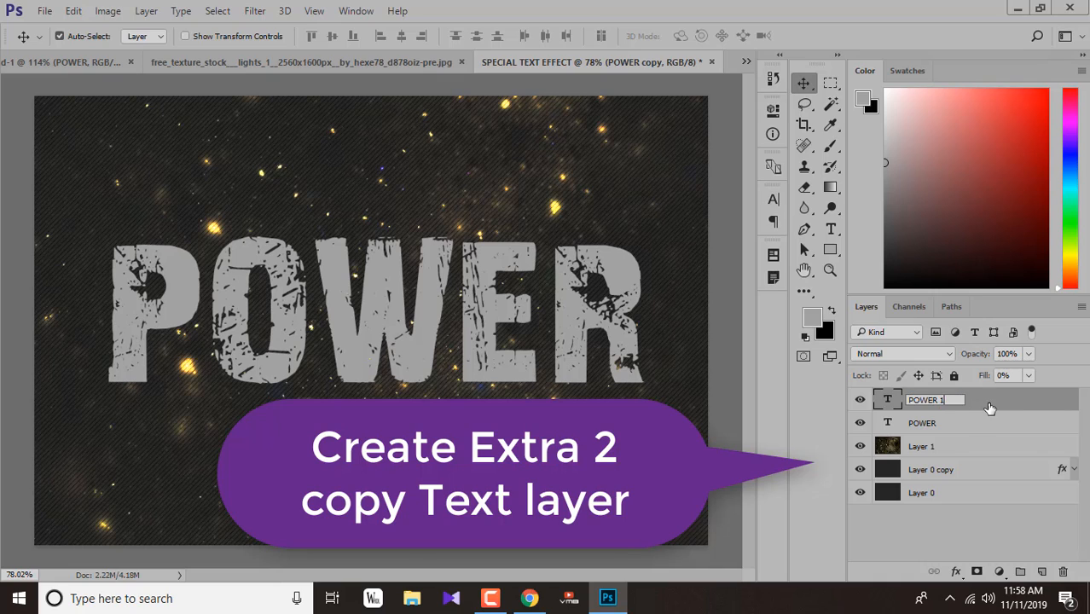
key(Return)
Duplicate the POWER 1 layer and rename the copy POWER 2.
key(ctrl+j)
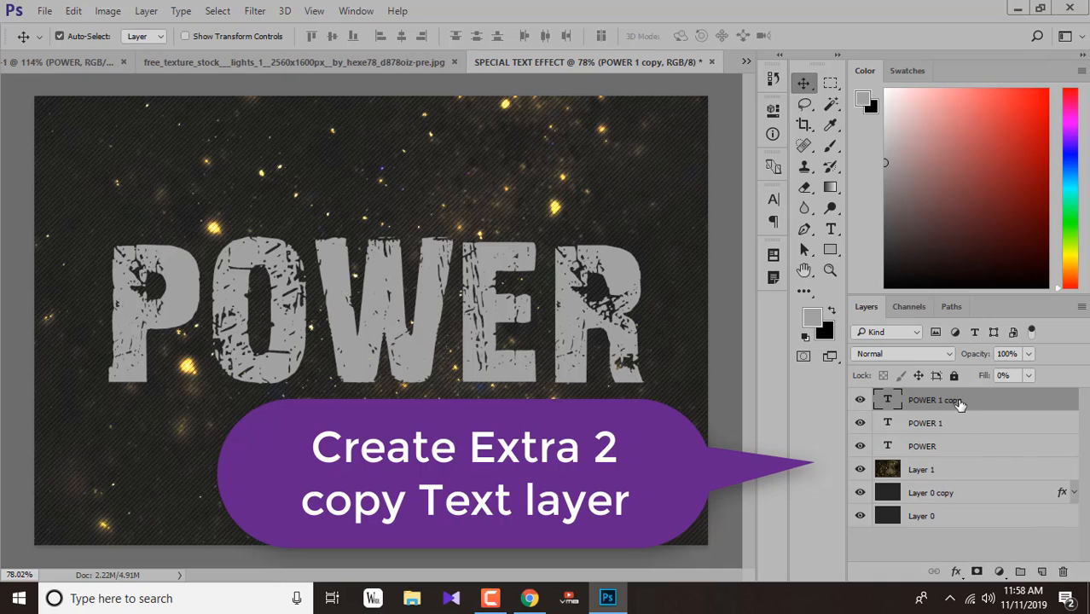
double_click(945, 401)
click(943, 402)
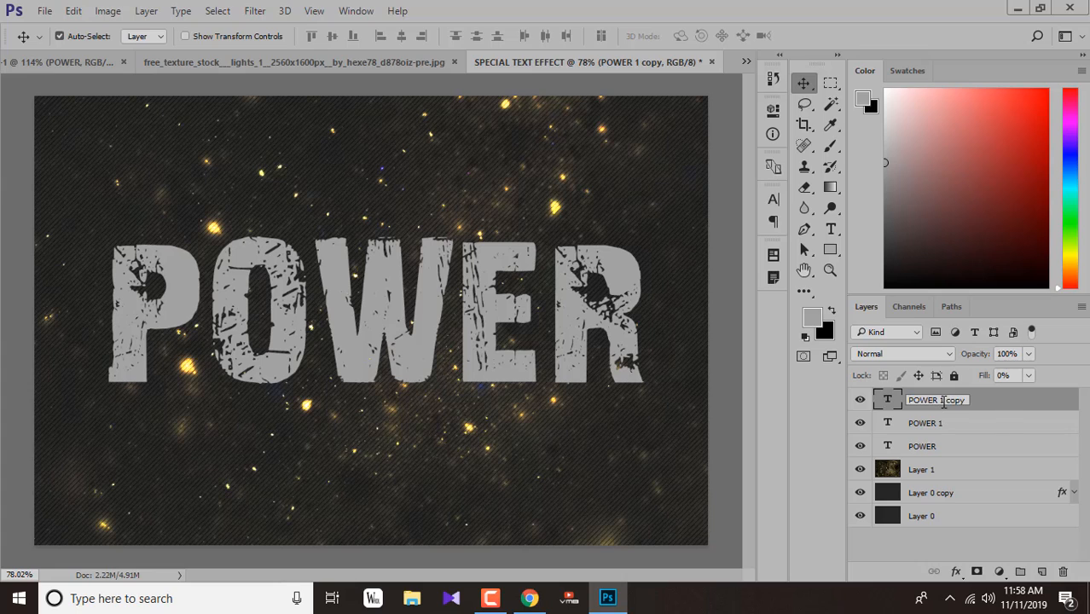
drag(943, 403, 1004, 414)
key(BackSpace)
text(2)
key(Return)
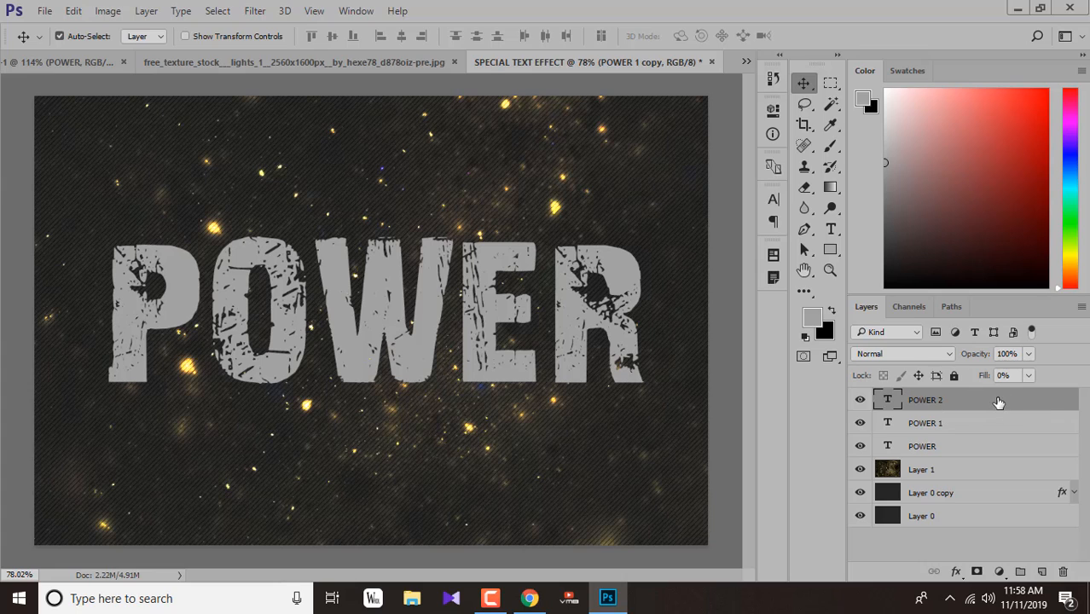
Hide the POWER 1 and POWER 2 layers and open the layer style settings of the POWER layer.
click(953, 446)
drag(861, 400, 860, 423)
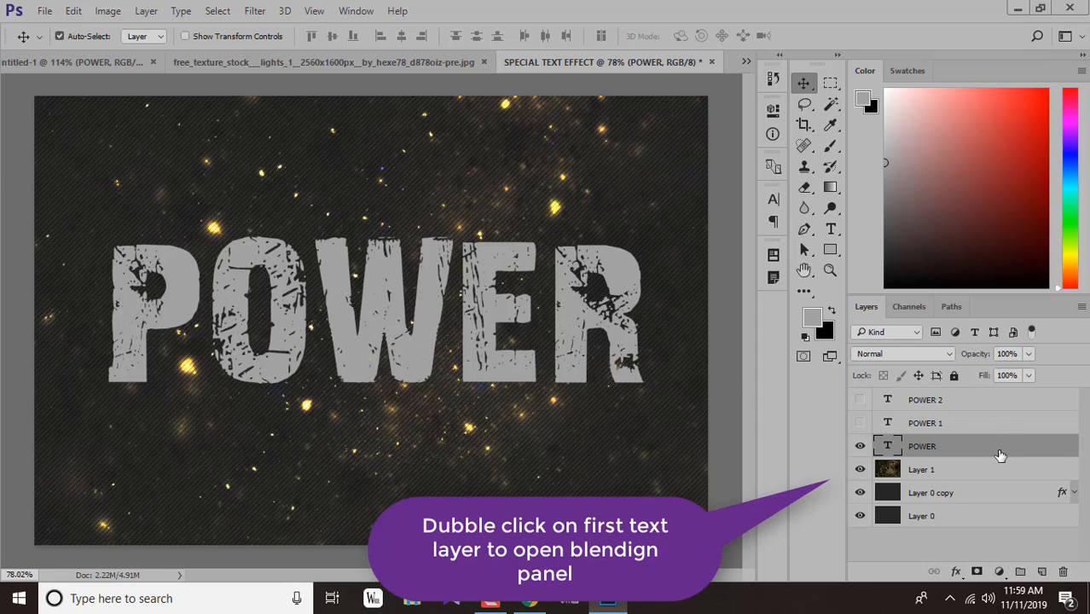
double_click(948, 448)
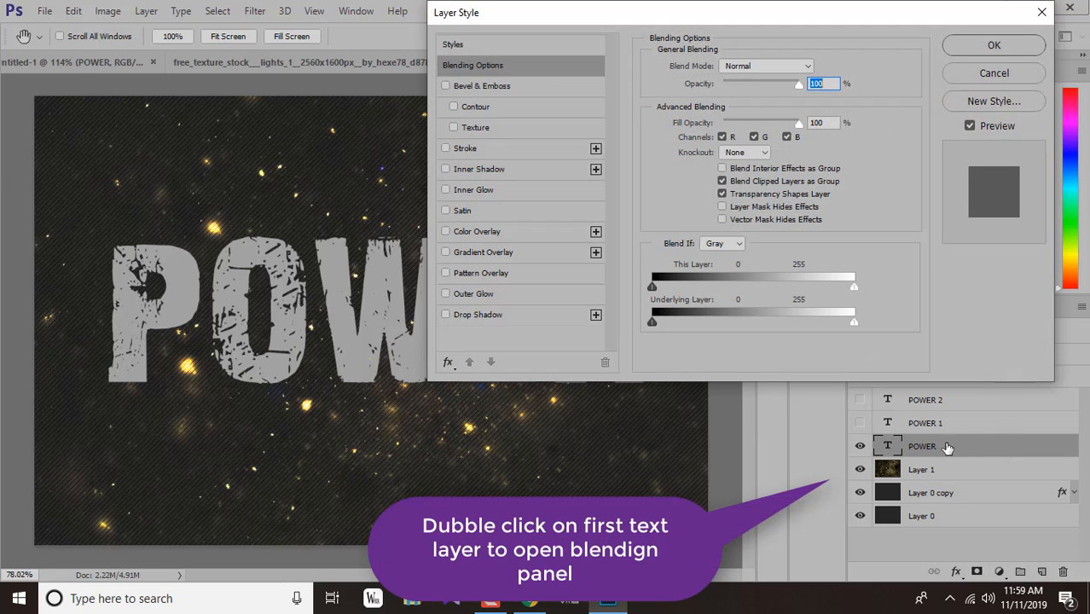
Add Bevel & Emboss to the POWER layer with the Inner Bevel style and a size of 18 px.
click(480, 87)
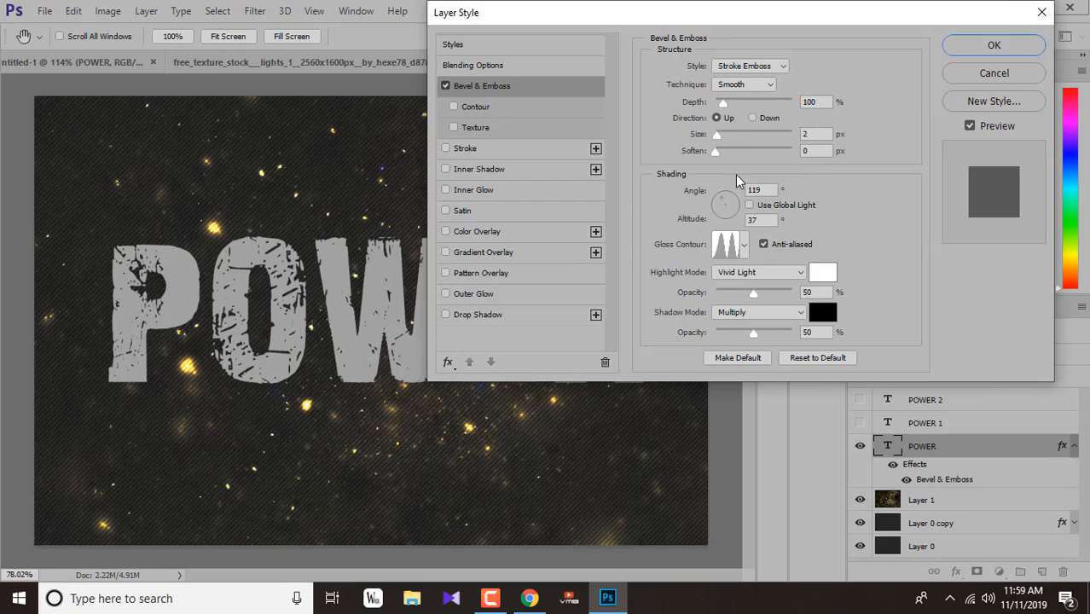
double_click(808, 133)
click(750, 205)
click(749, 205)
click(780, 65)
click(743, 79)
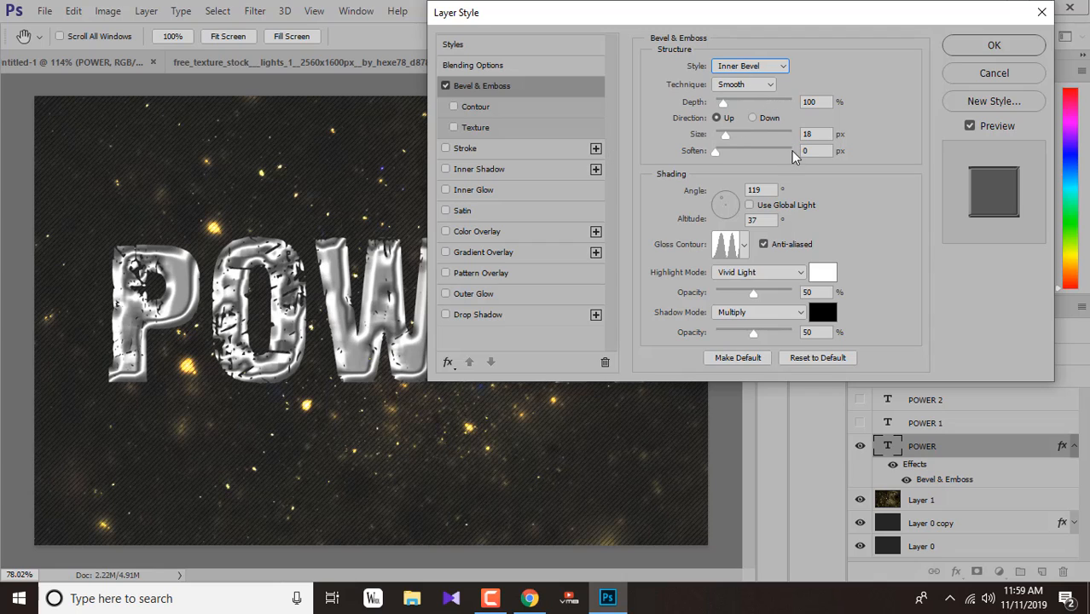
Set the bevel's shading angle to 59° and altitude to 58°, keeping the gloss contour anti-aliased.
click(770, 189)
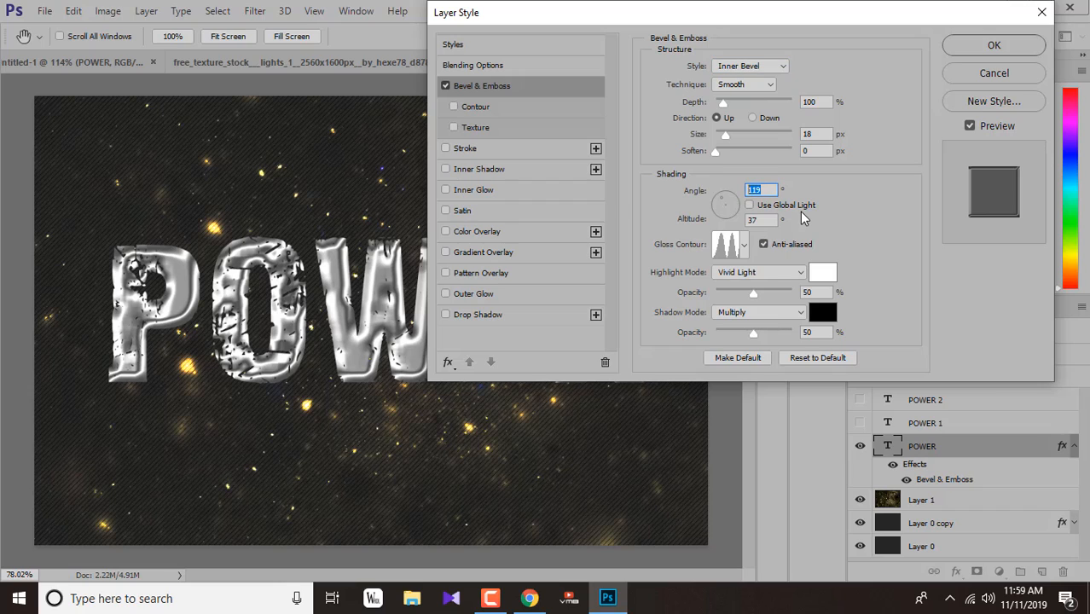
text(59)
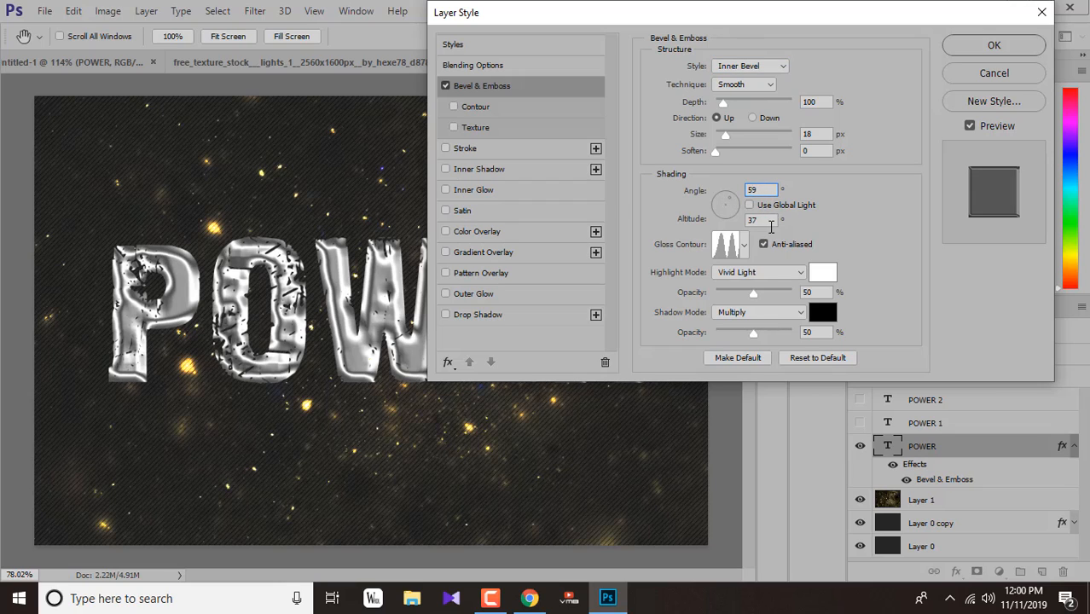
drag(770, 222, 740, 220)
text(58)
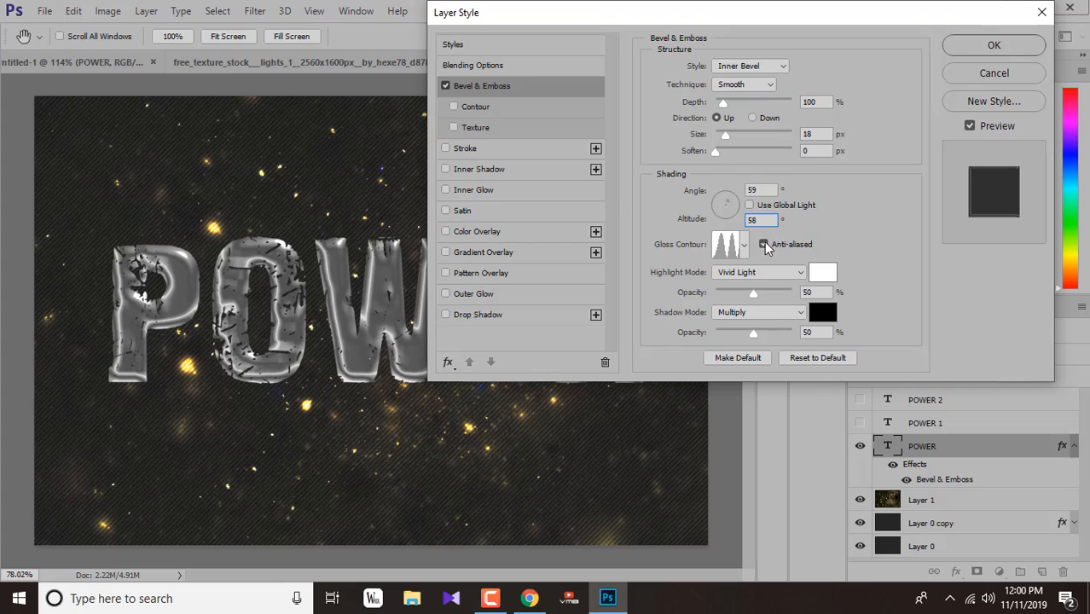
click(764, 244)
click(764, 244)
Give the bevel the straight diagonal gloss contour and Screen highlight mode, and compare the text with the preview off and on.
click(740, 247)
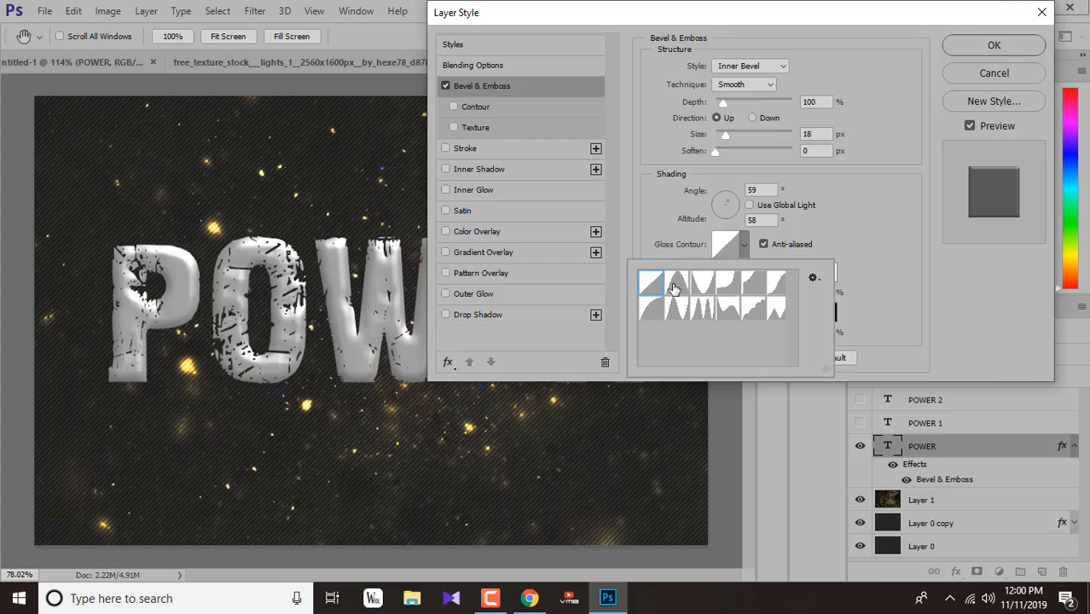
click(837, 270)
click(785, 272)
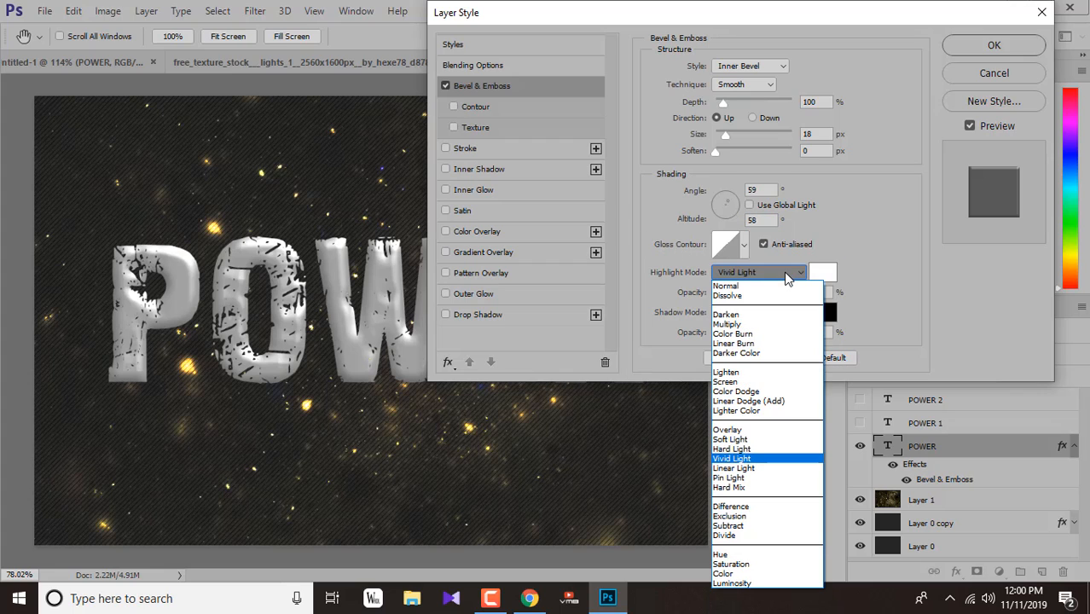
click(729, 381)
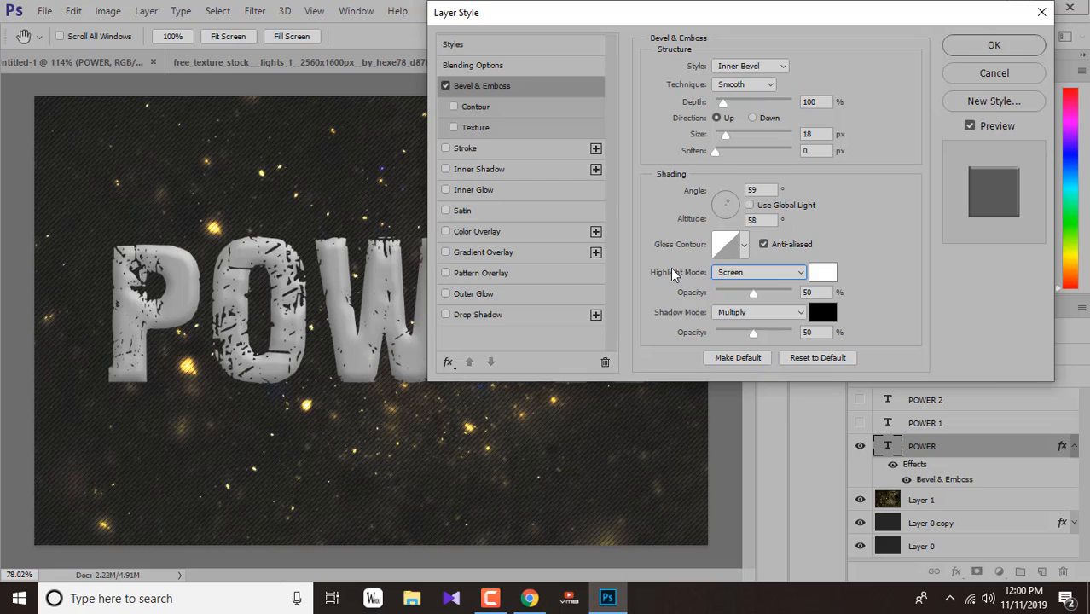
click(970, 126)
click(971, 126)
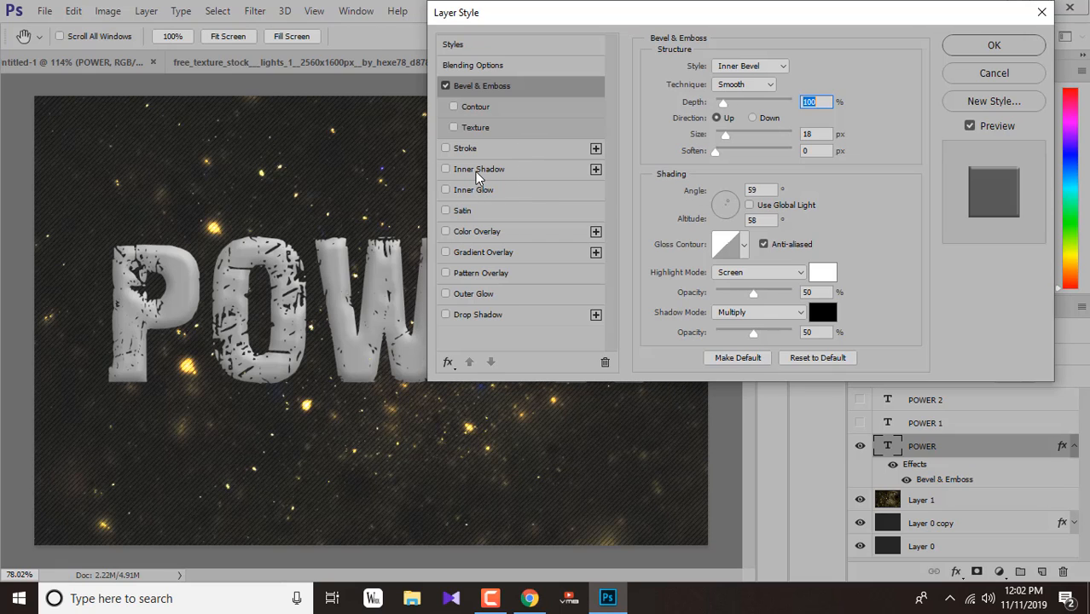
Add an Inner Shadow to the POWER layer with Linear Burn blend mode and 35% opacity.
click(452, 169)
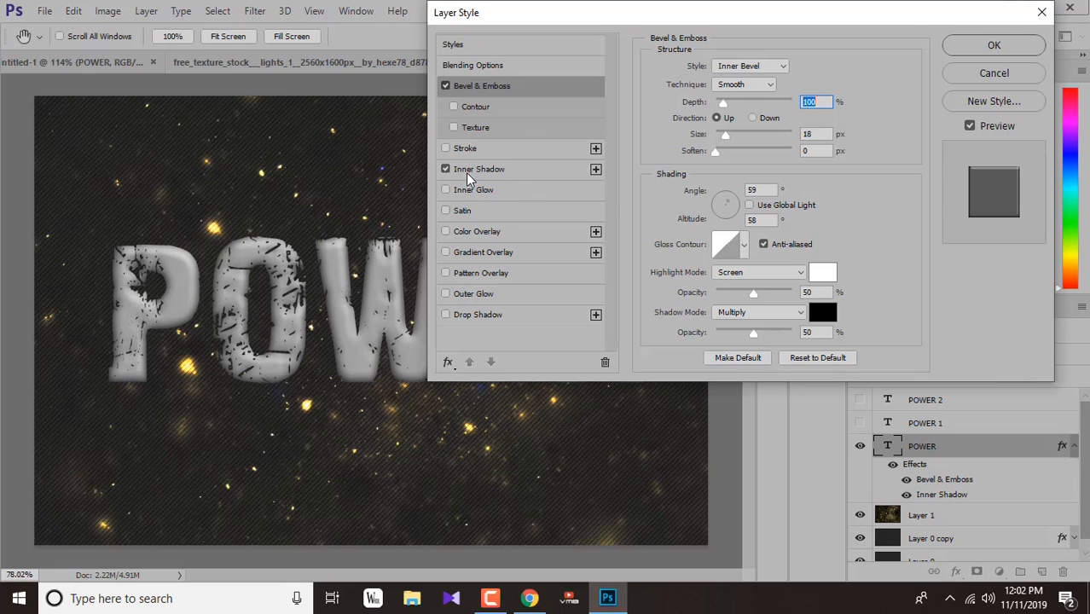
click(737, 68)
click(830, 80)
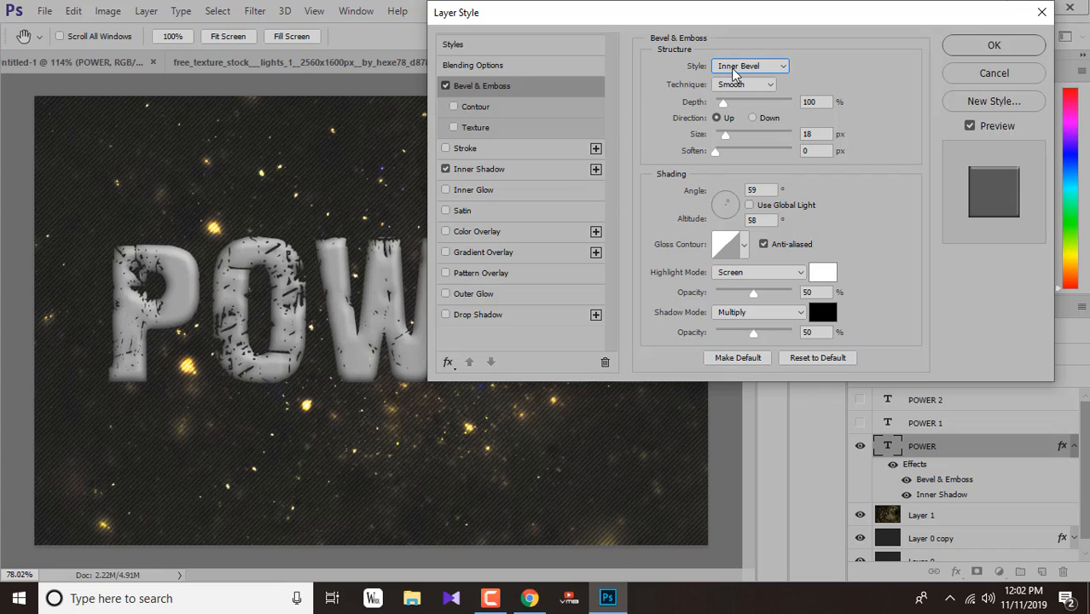
click(514, 167)
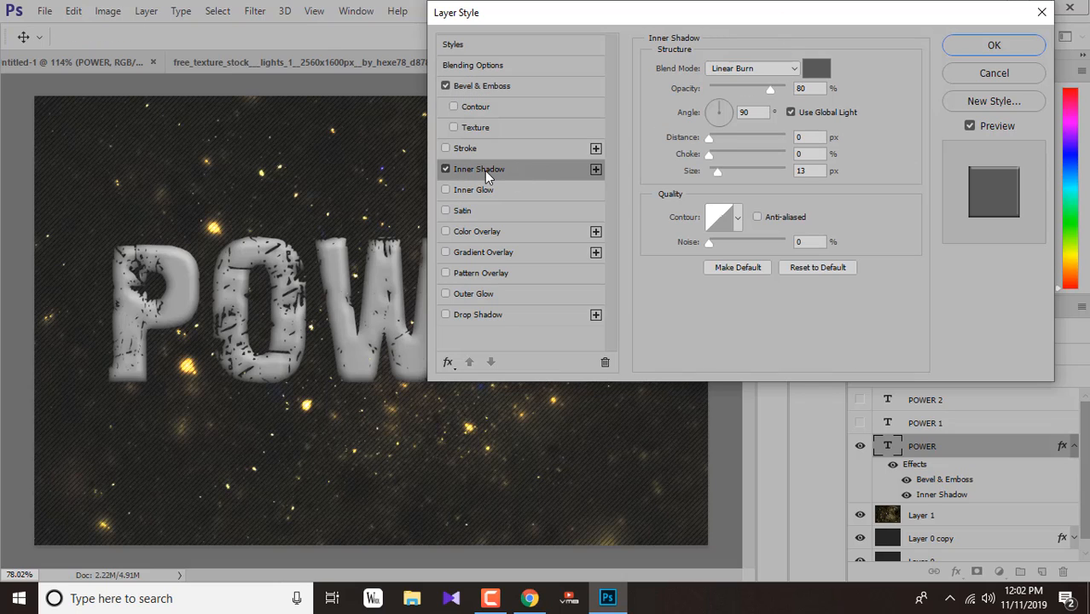
click(814, 90)
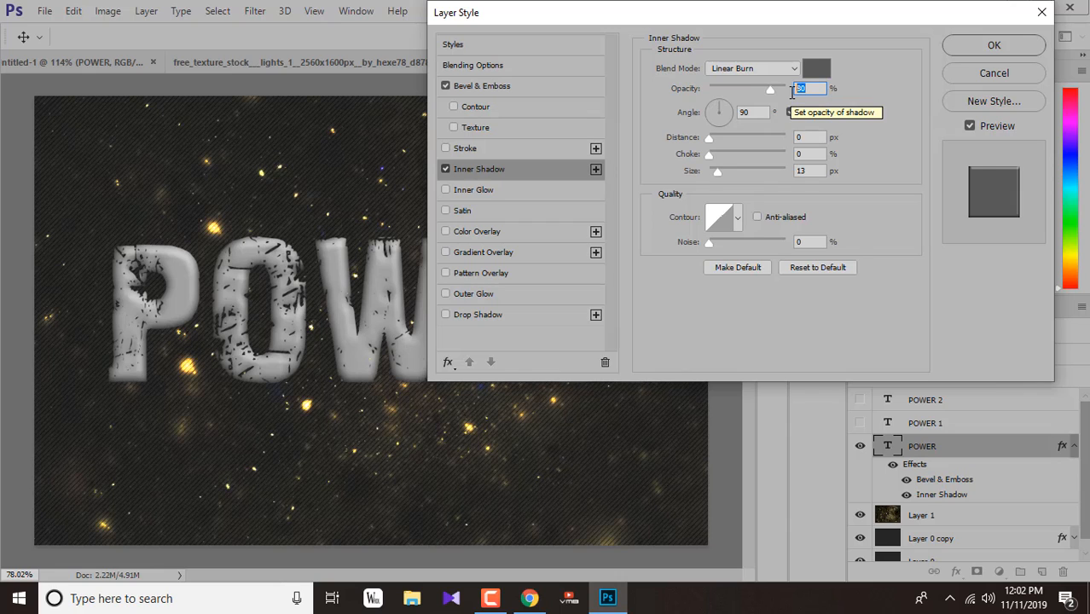
text(35)
Keep #585858 as the inner shadow color and set the shadow's size to 7 px.
click(816, 68)
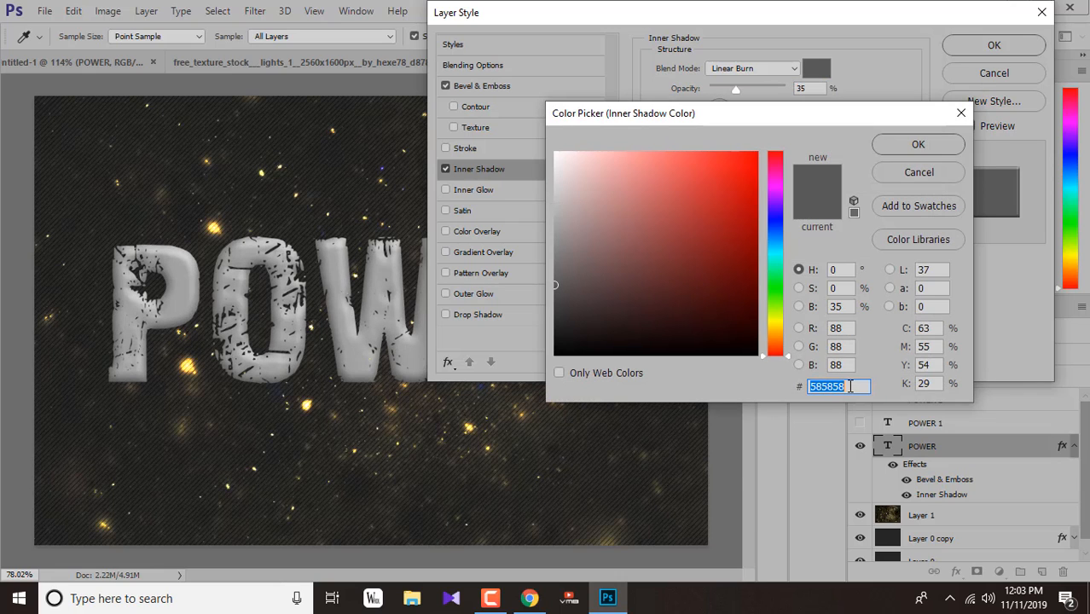
click(822, 389)
drag(843, 386, 807, 386)
click(917, 144)
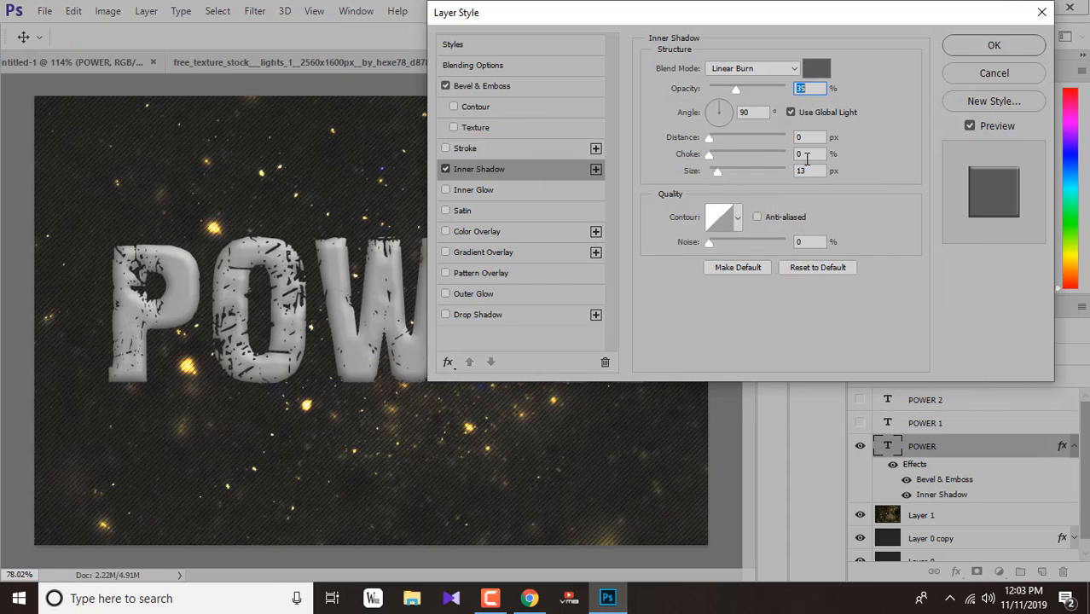
drag(812, 171, 773, 176)
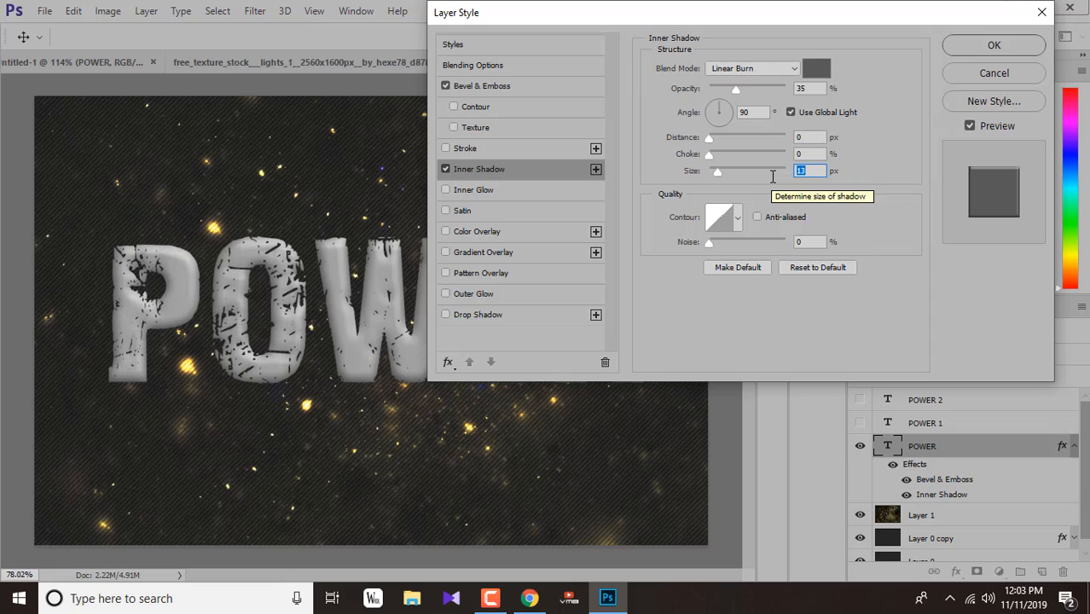
text(7)
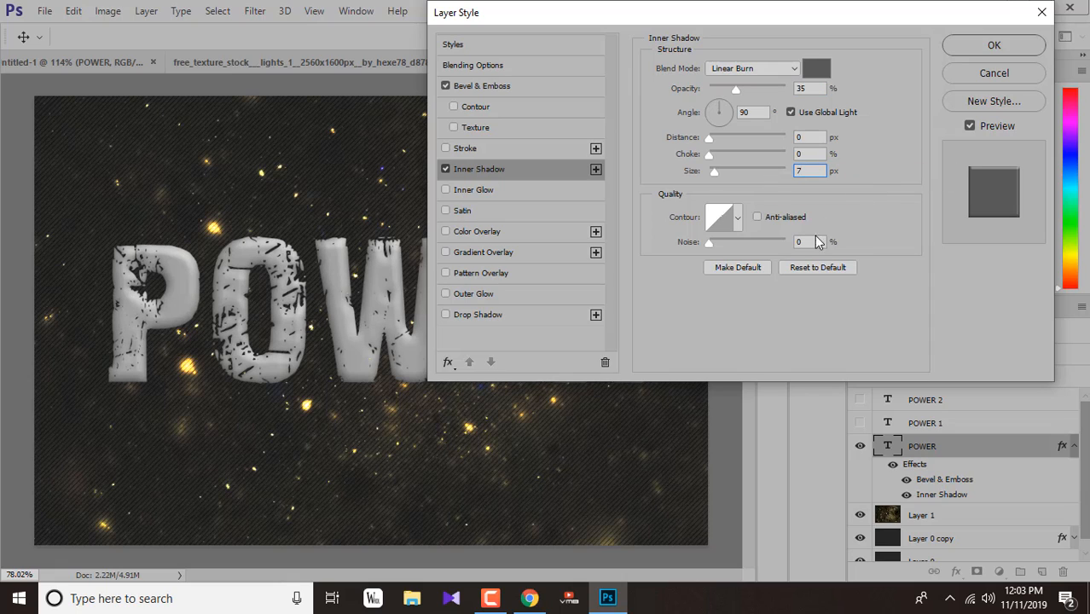
Add an Inner Glow in Vivid Light mode with color #a39a7b, 0% noise and Center as the source.
click(471, 191)
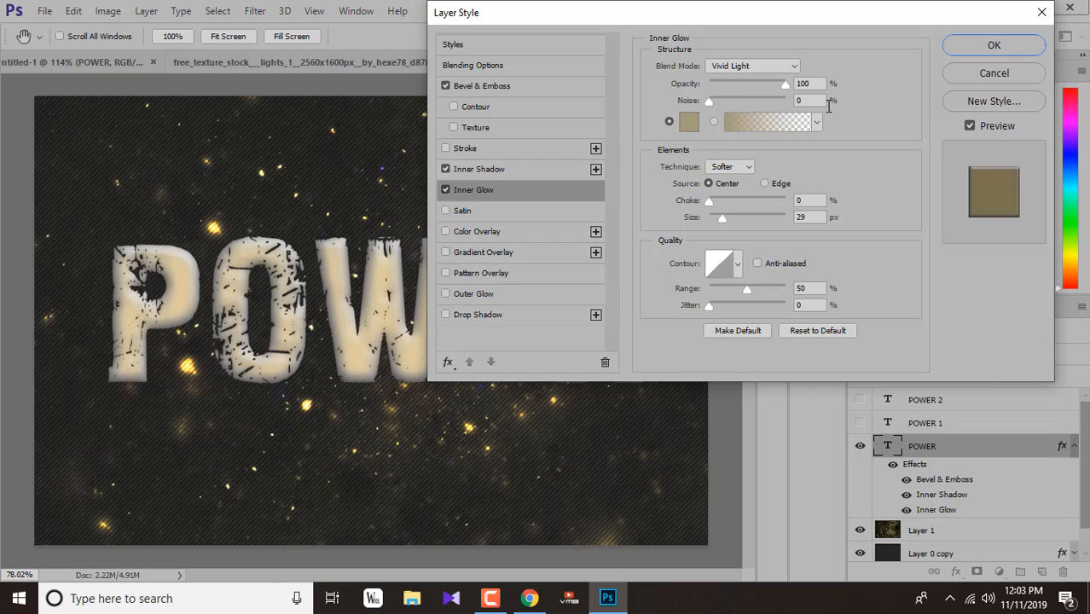
click(821, 101)
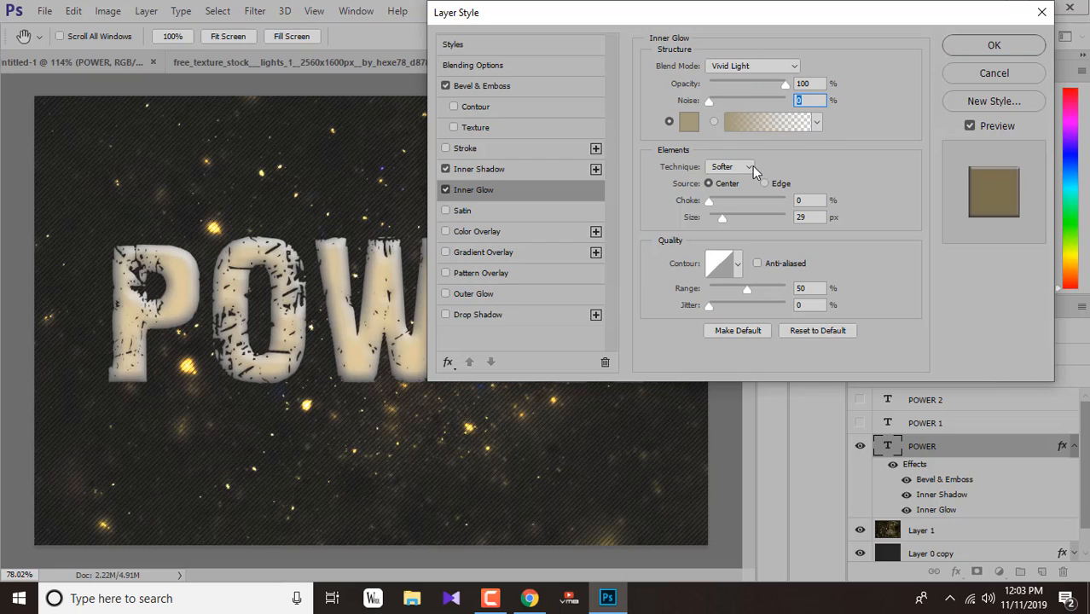
click(689, 123)
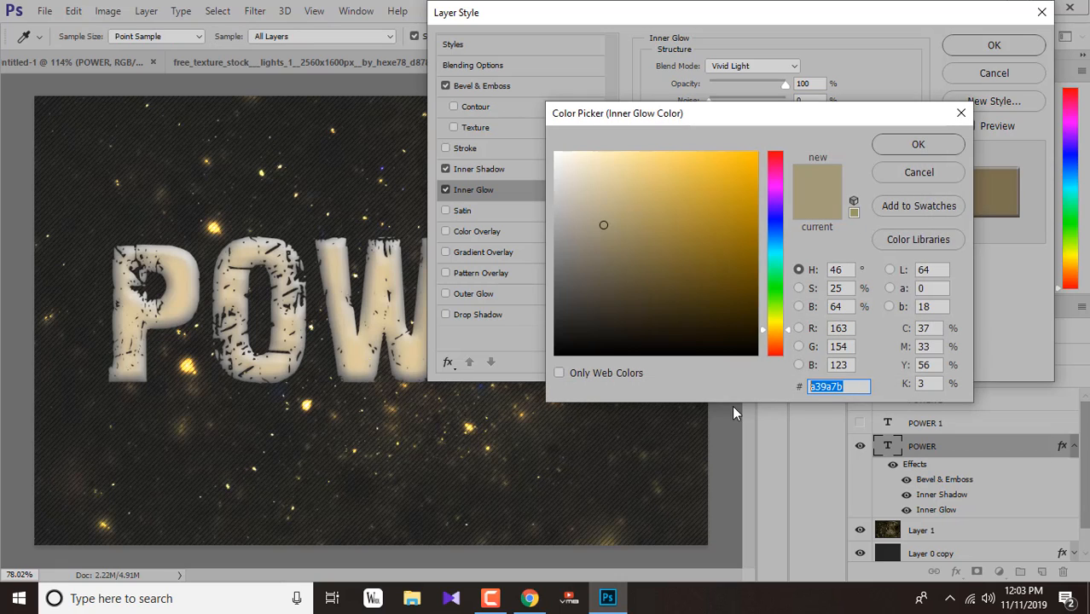
click(891, 145)
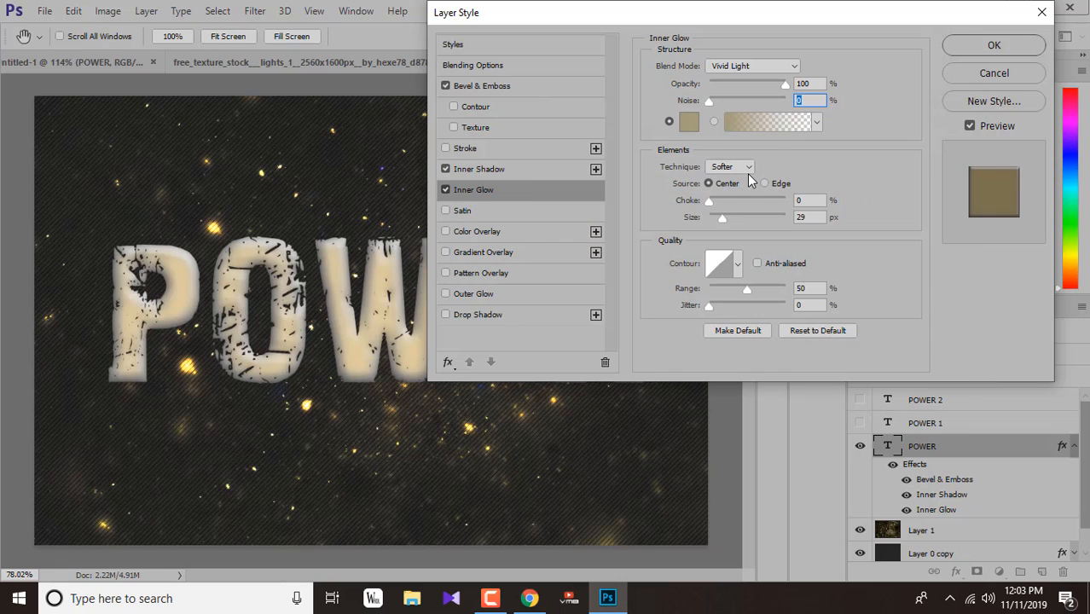
click(765, 183)
click(709, 184)
Add a Satin effect in Hard Light mode with color #d0d0d0 and a size of 8 px.
click(465, 210)
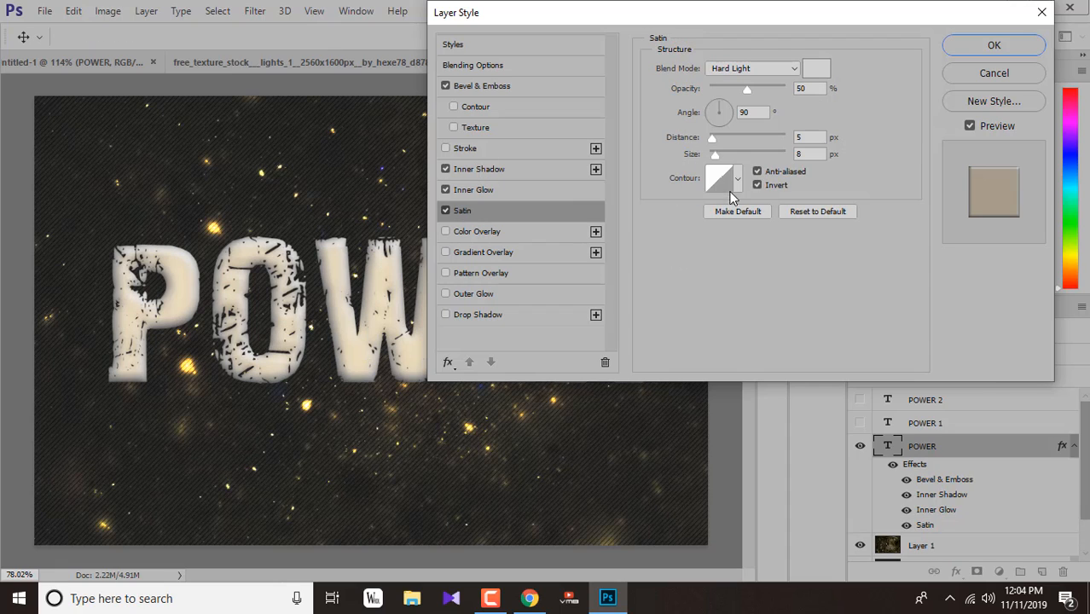
click(769, 72)
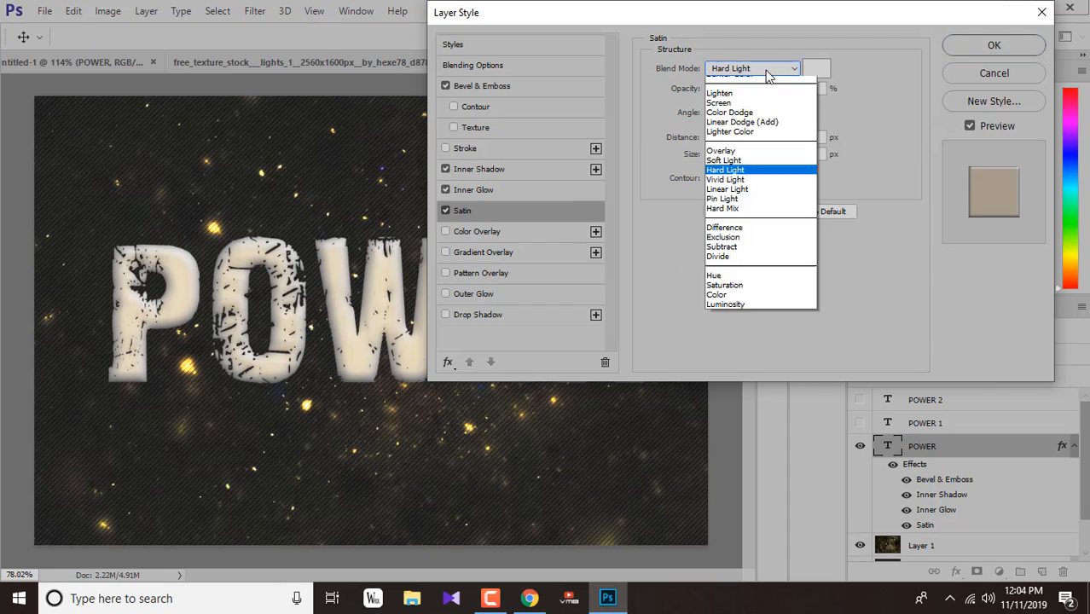
click(729, 246)
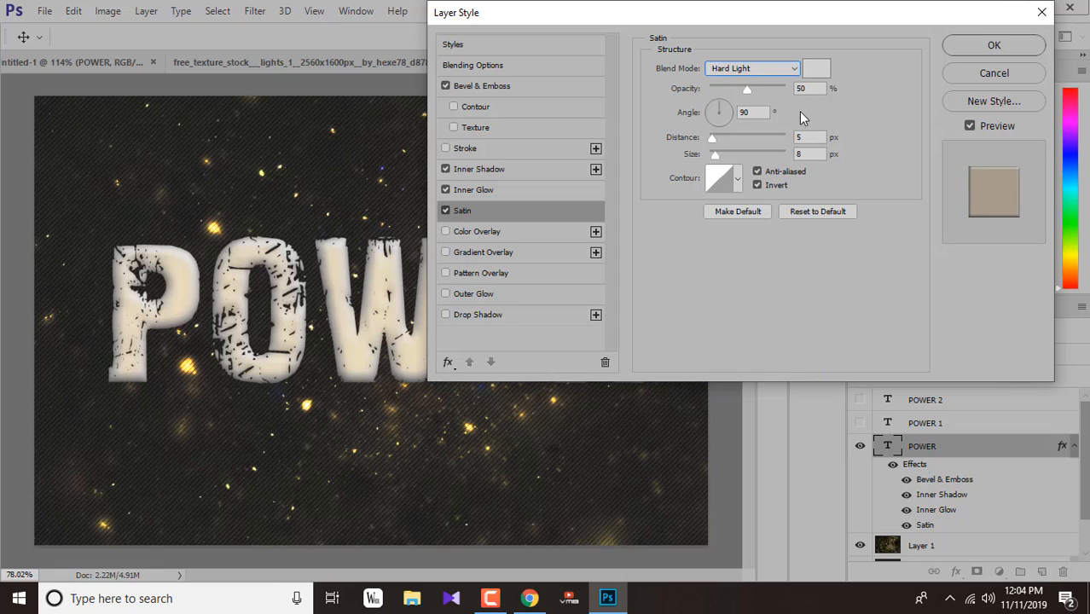
click(815, 72)
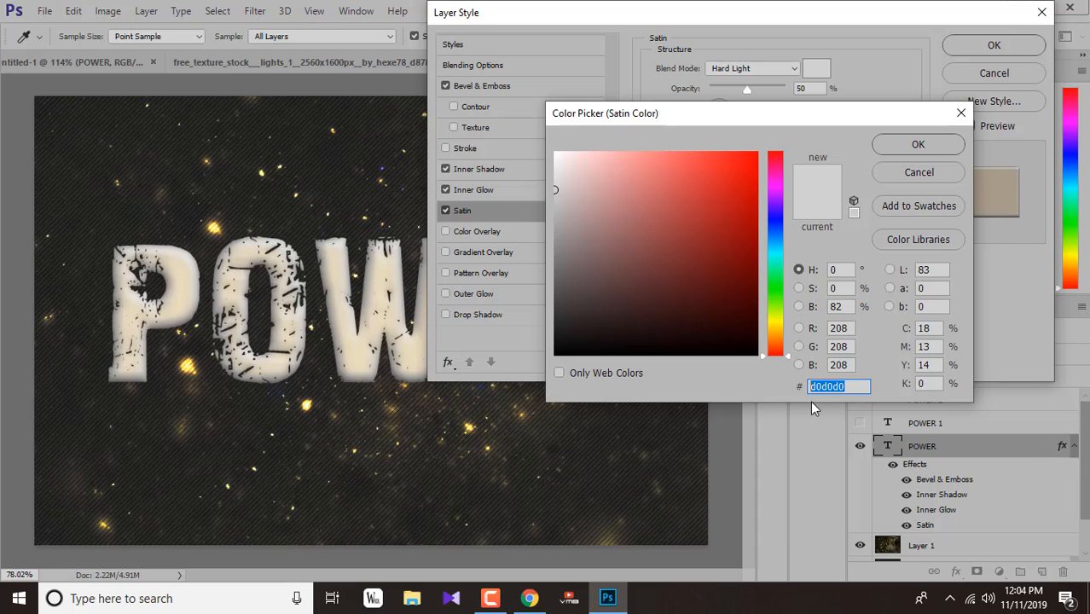
click(918, 145)
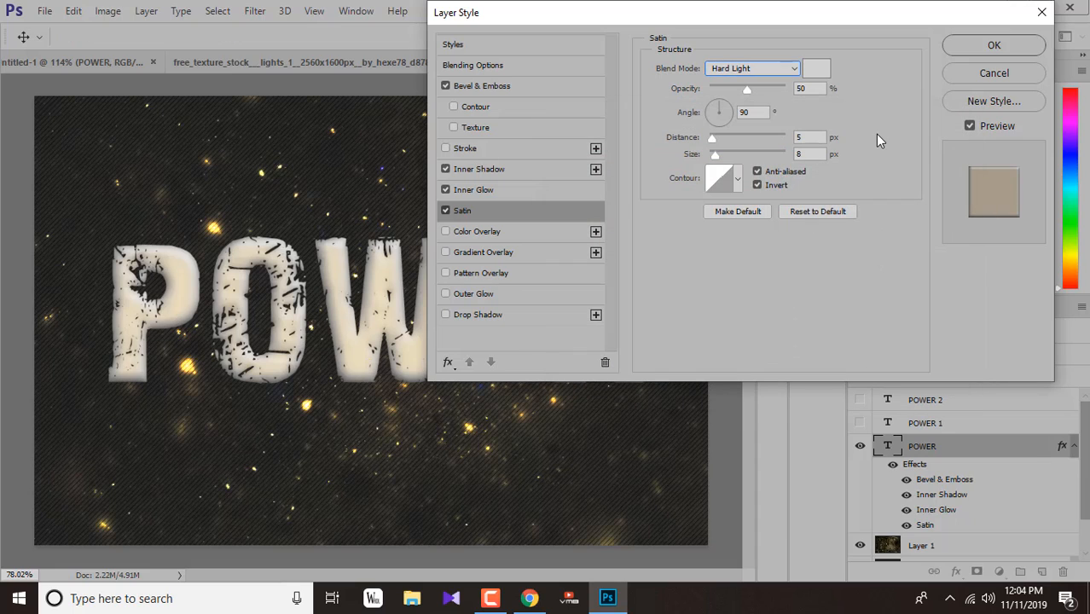
click(804, 153)
Add a Soft Light Gradient Overlay using the violet-to-orange preset, with 35% opacity, a 90° angle and 150% scale.
click(496, 250)
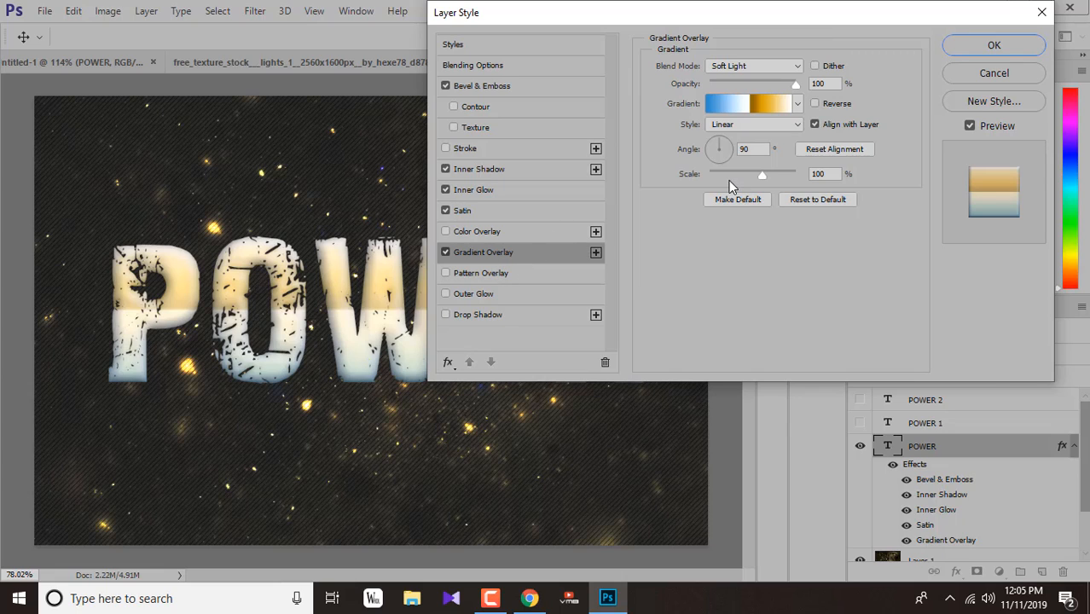
click(798, 103)
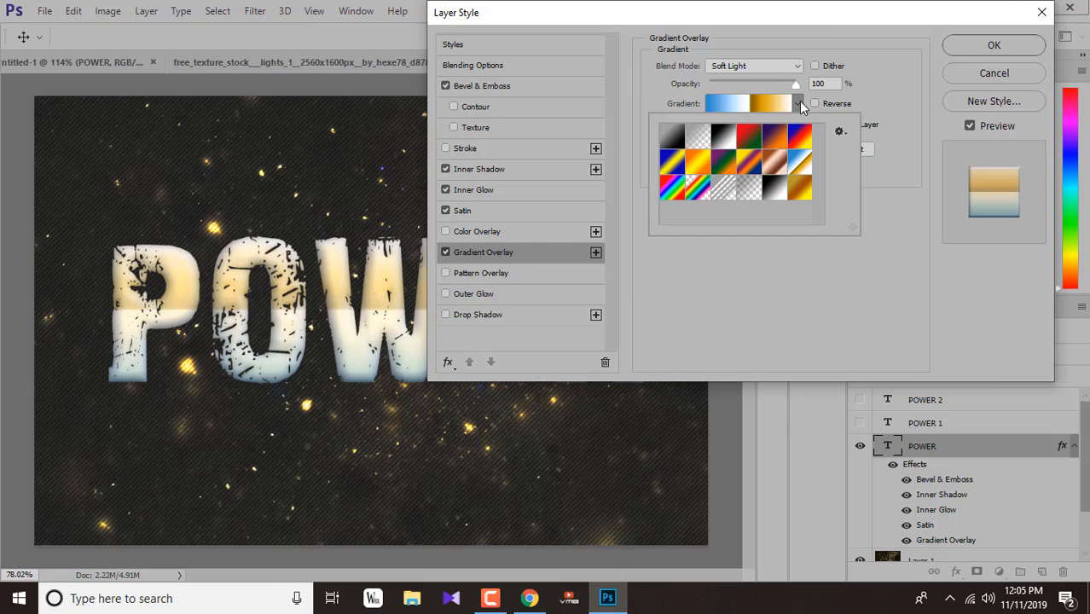
click(770, 142)
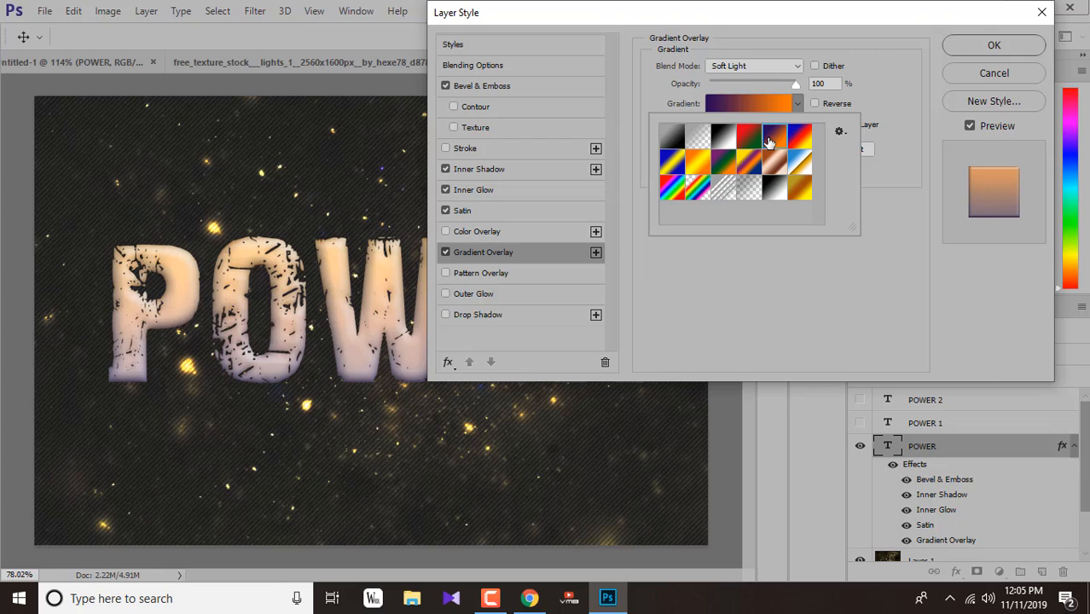
click(891, 90)
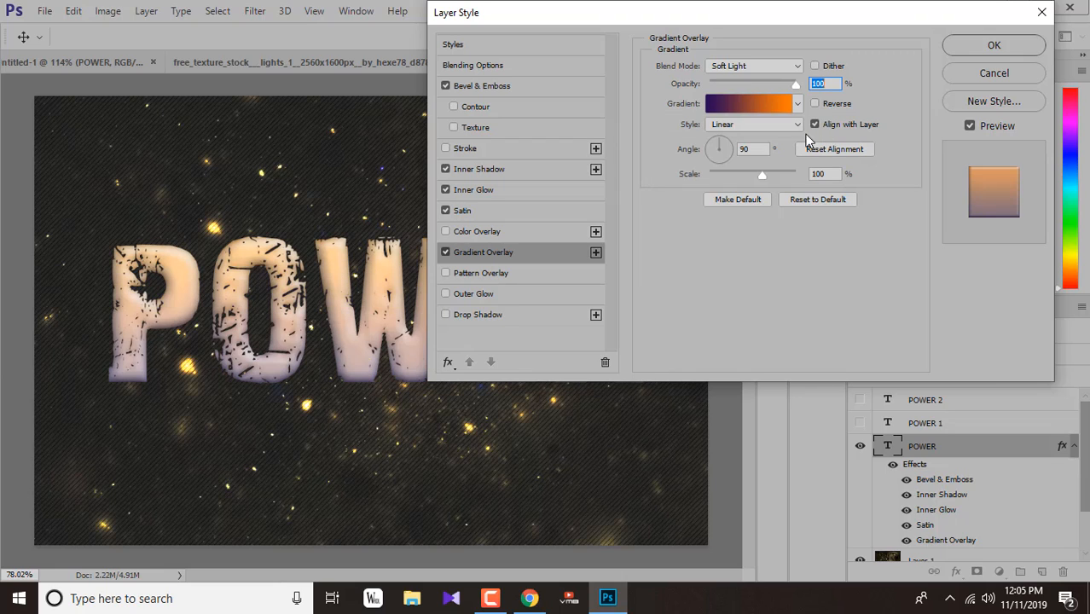
text(35)
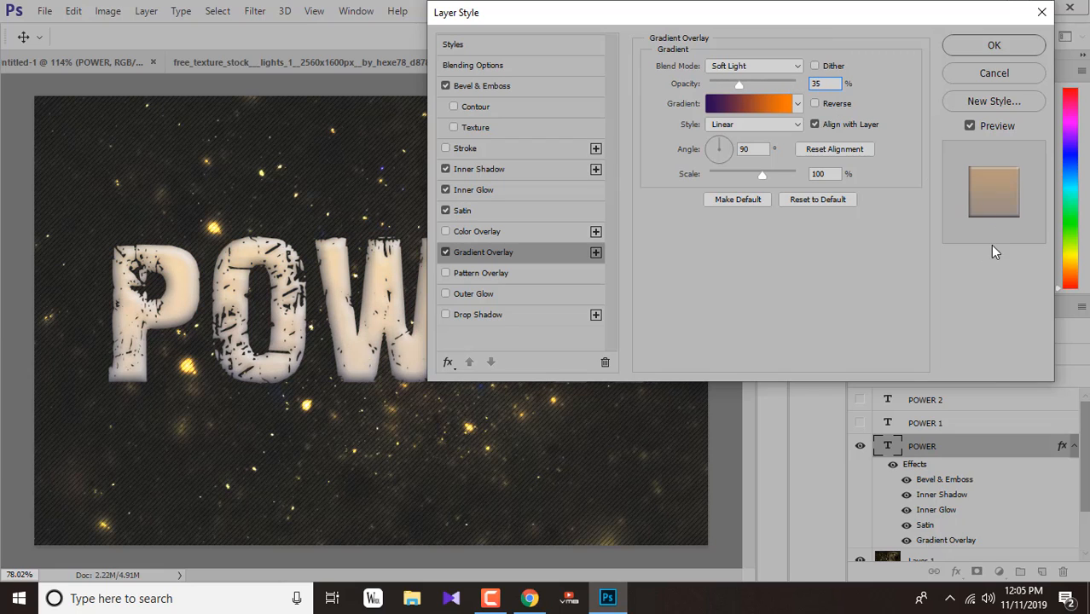
click(763, 151)
click(839, 174)
text(150)
Add a Pattern Overlay with the diagonal line pattern at 100% scale, comparing Normal with Multiply blend mode and keeping Multiply.
click(501, 272)
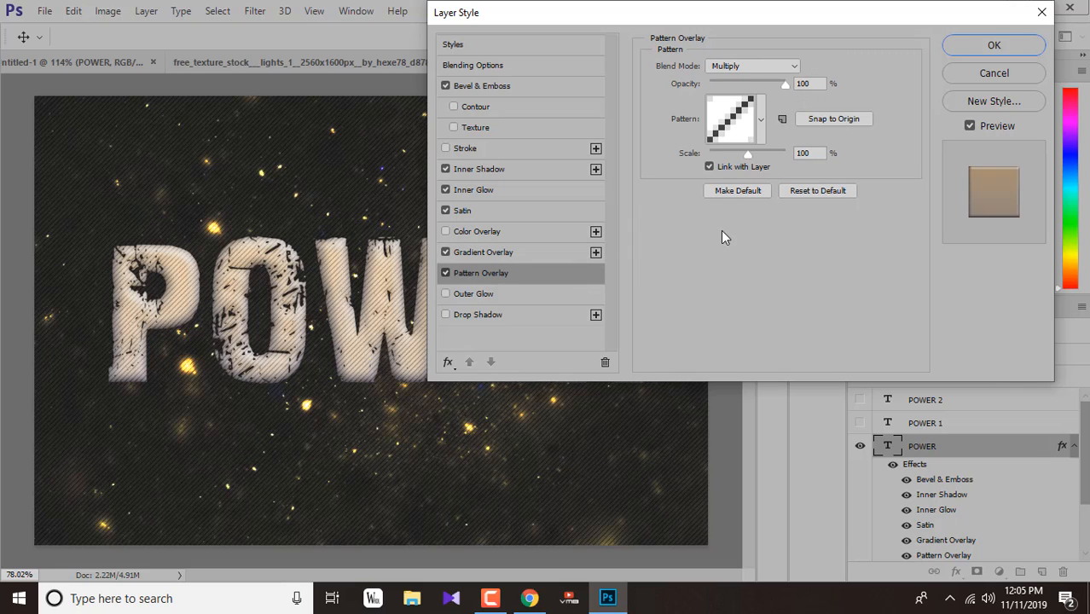
click(755, 67)
click(744, 78)
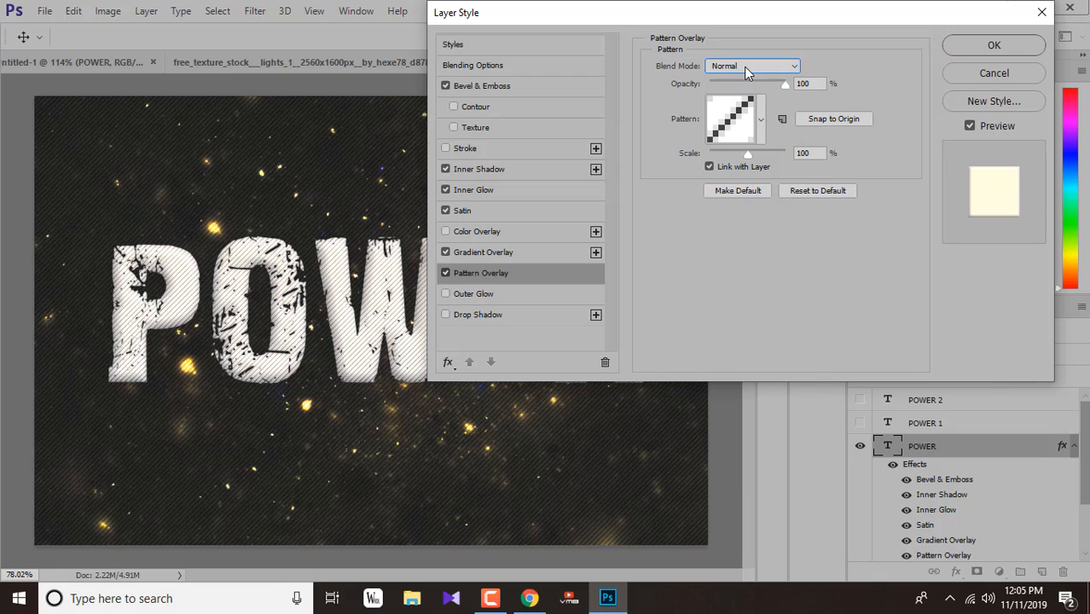
click(743, 67)
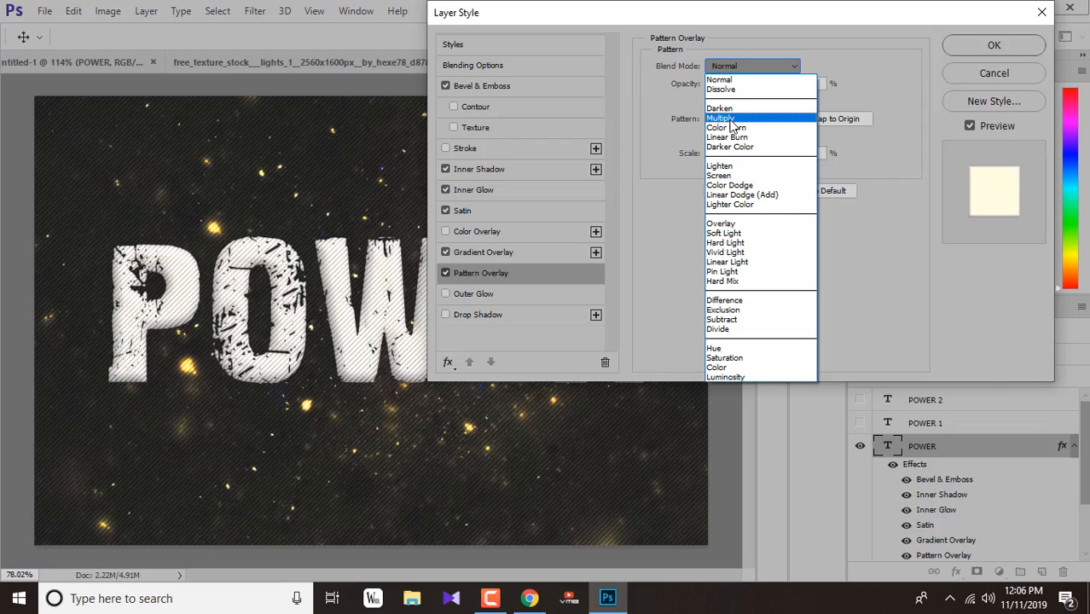
click(740, 79)
click(742, 66)
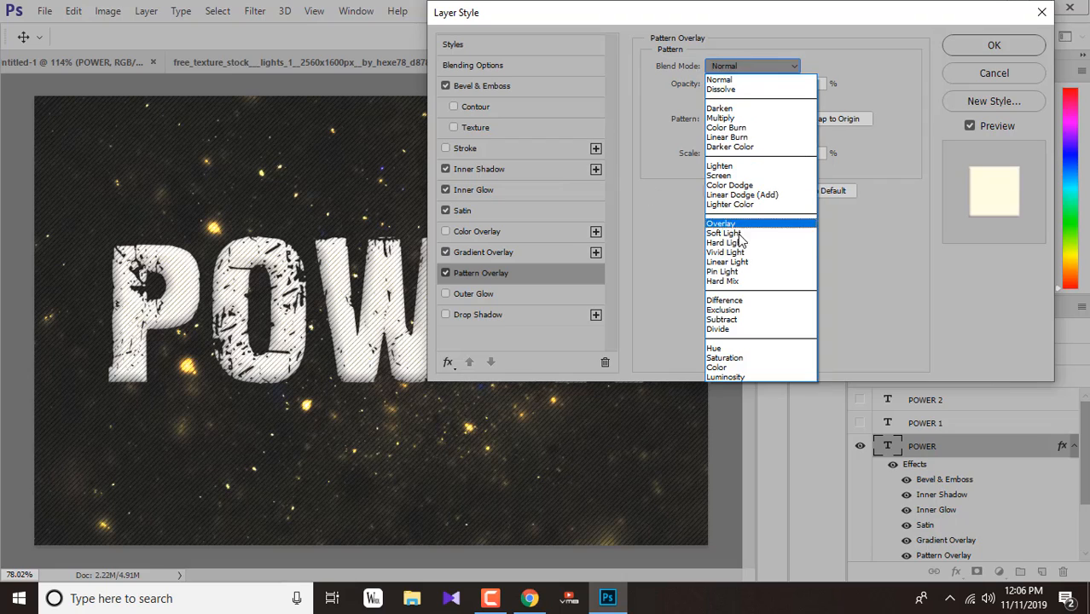
click(744, 112)
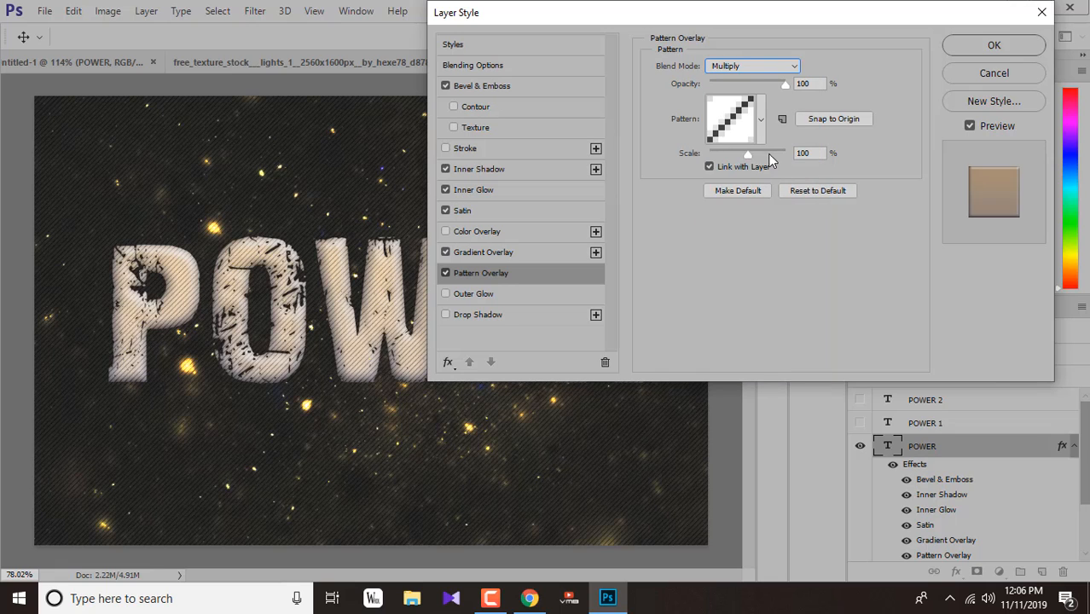
click(753, 66)
click(741, 81)
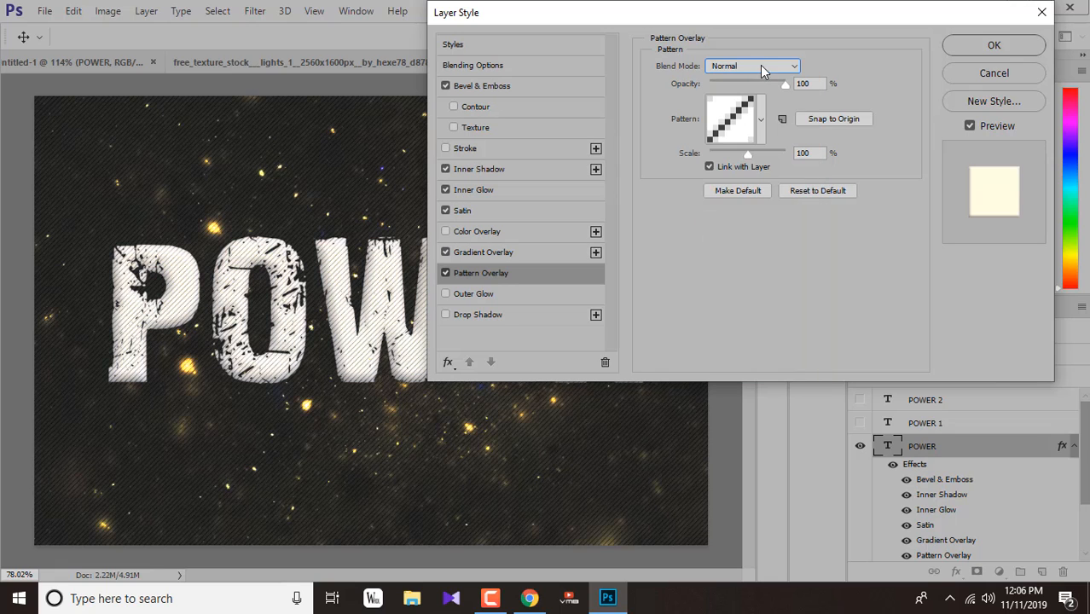
click(750, 66)
click(743, 112)
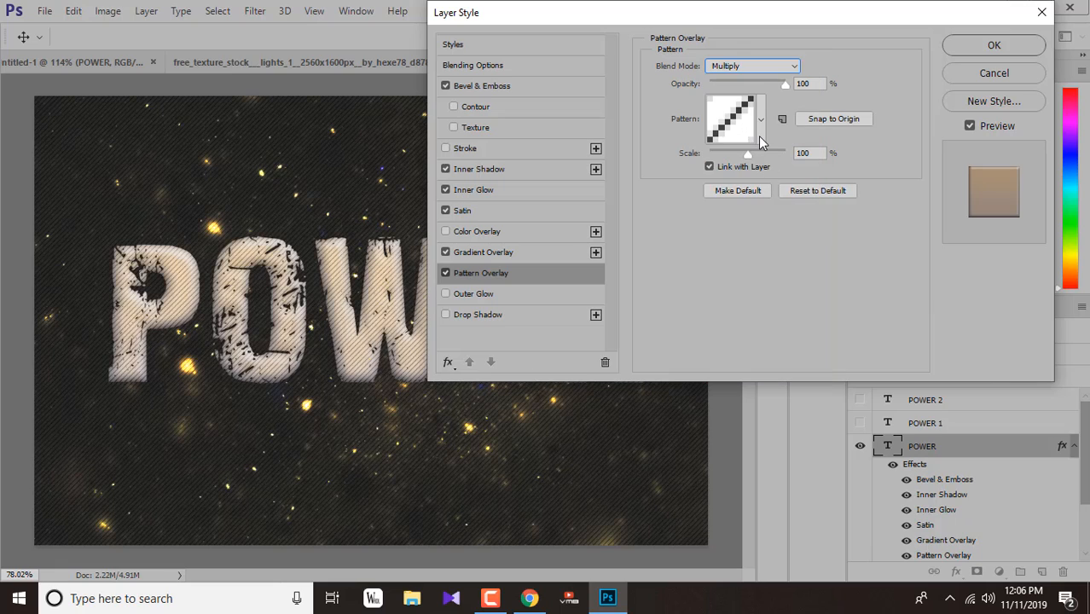
click(805, 153)
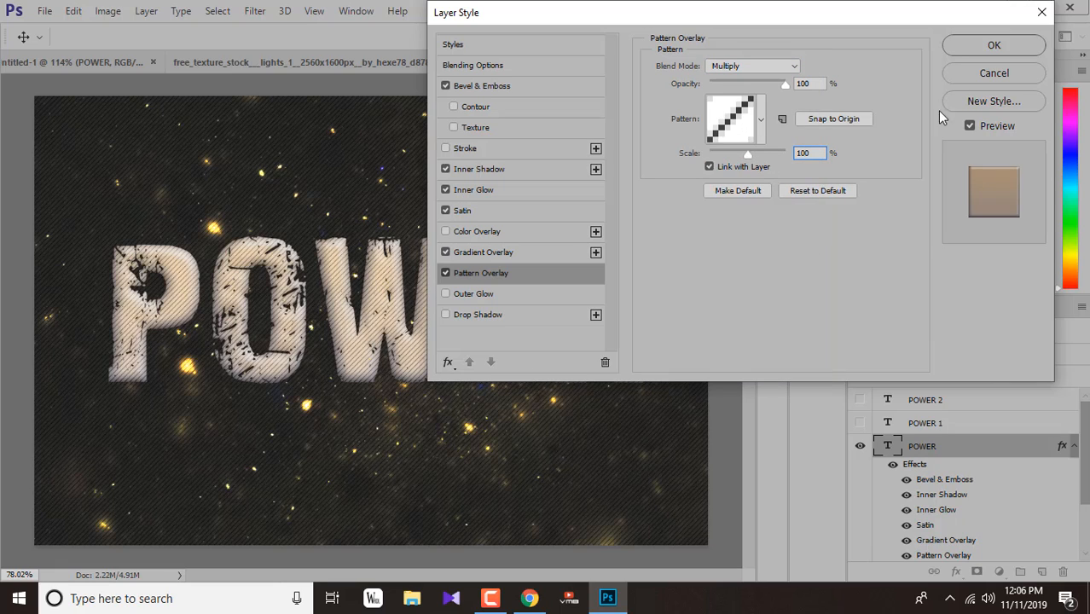
Add a Drop Shadow at a 120° angle with 10 px distance and size, apply the layer style and collapse the POWER layer's effects.
click(482, 315)
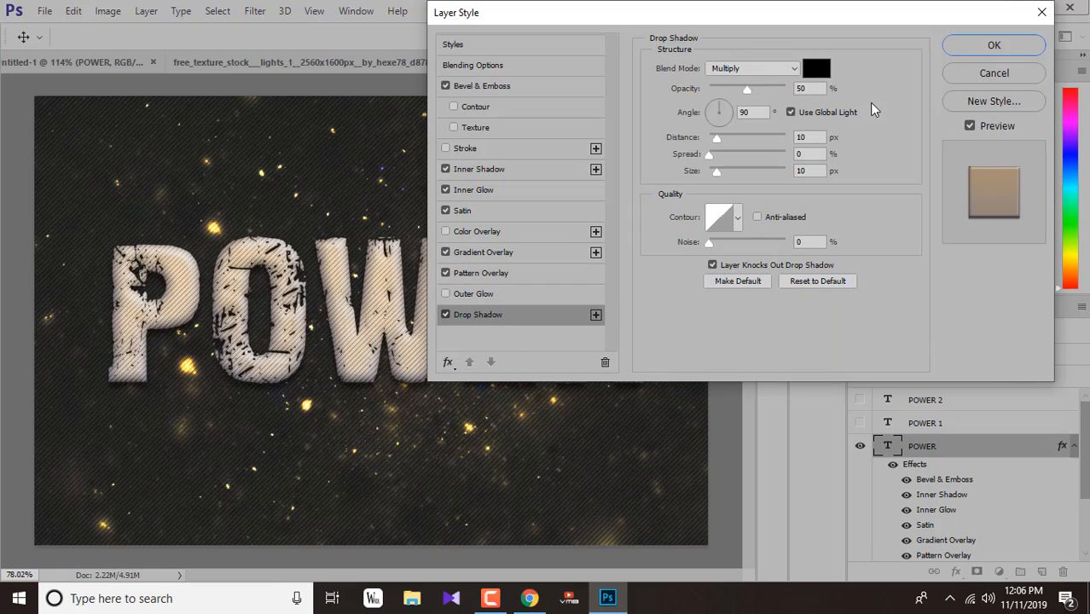
click(790, 112)
click(808, 138)
click(808, 171)
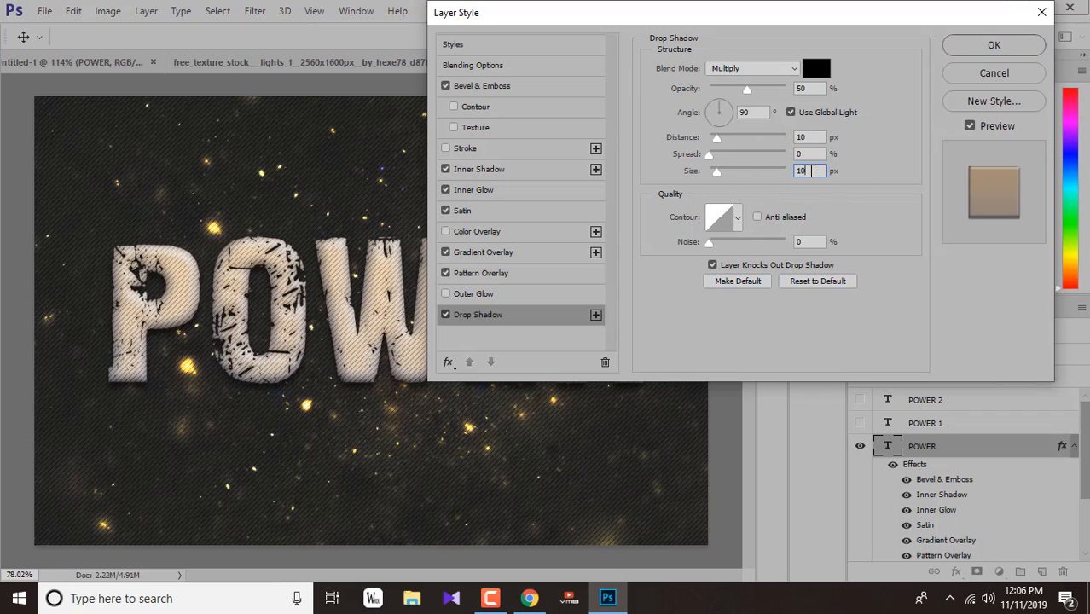
double_click(759, 112)
text(120)
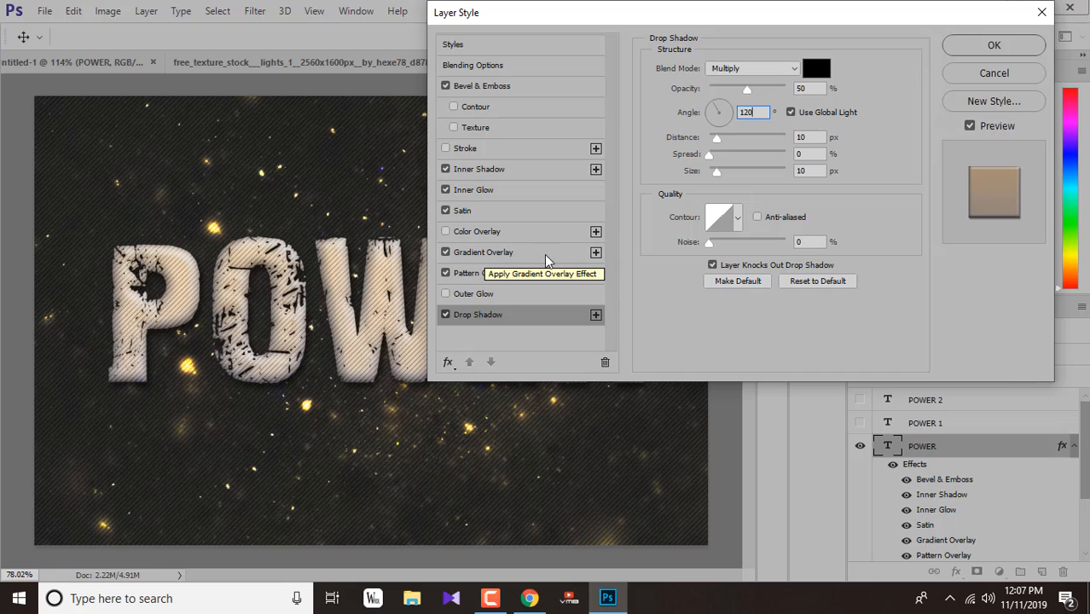
key(Return)
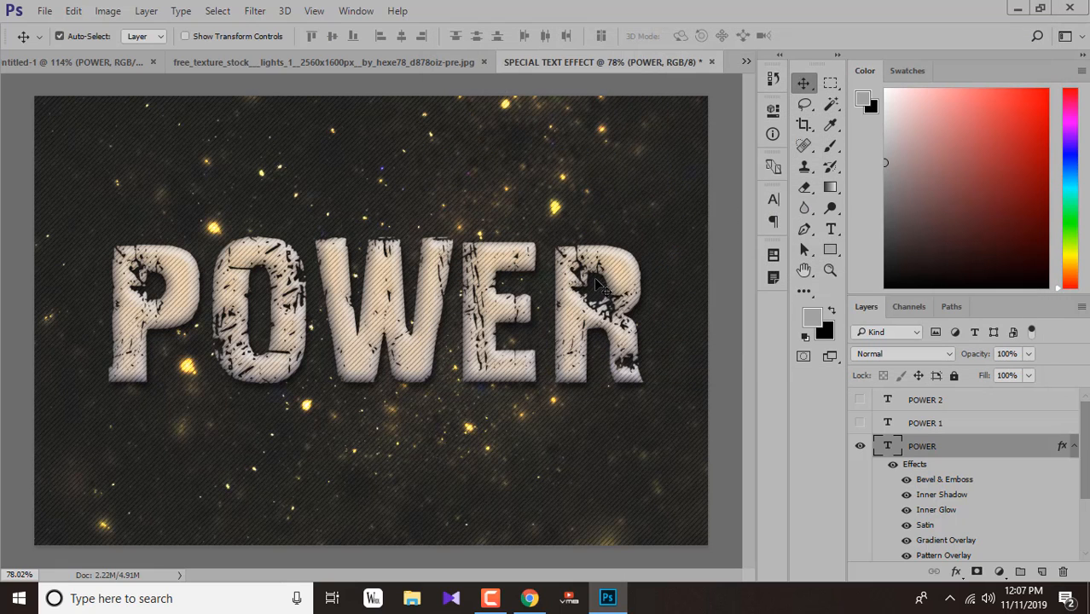
click(1073, 445)
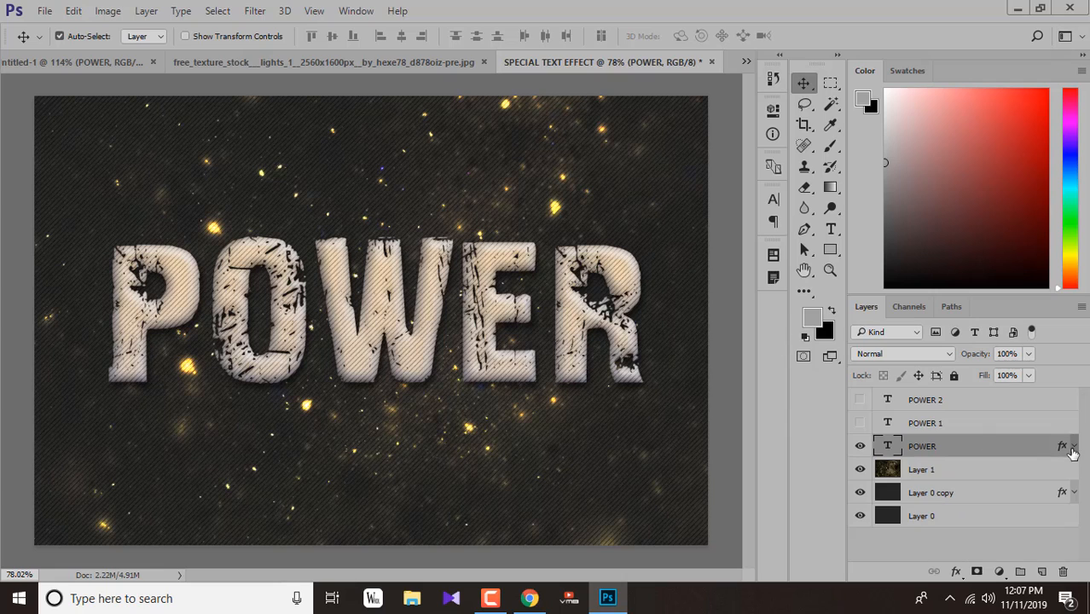
Show the POWER 1 layer and add a Linear Burn Inner Shadow with 80% opacity and a size of 13 px.
click(921, 425)
click(860, 423)
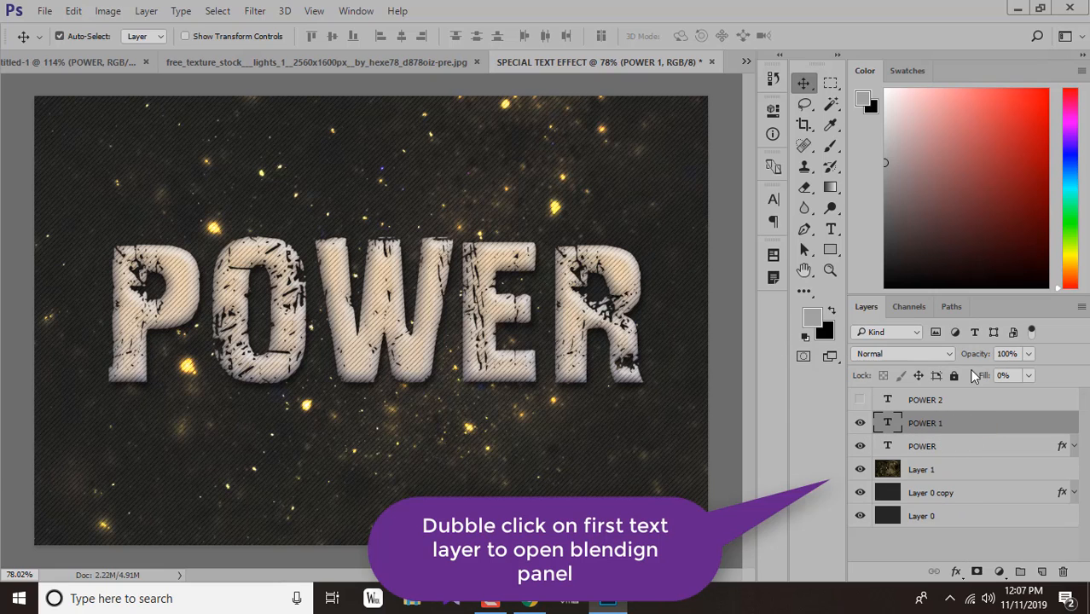
double_click(1011, 426)
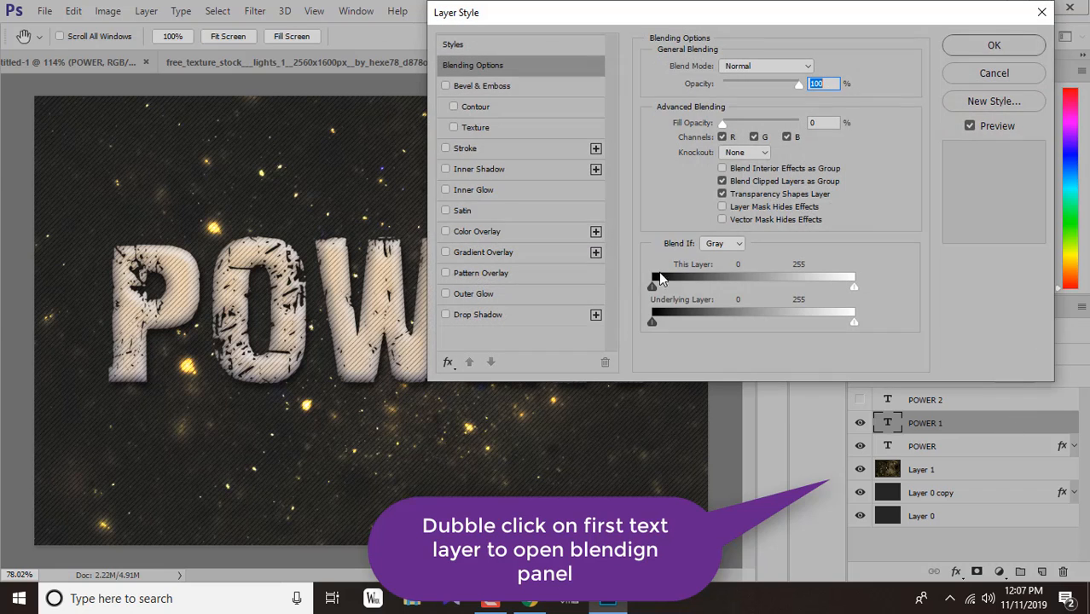
click(479, 170)
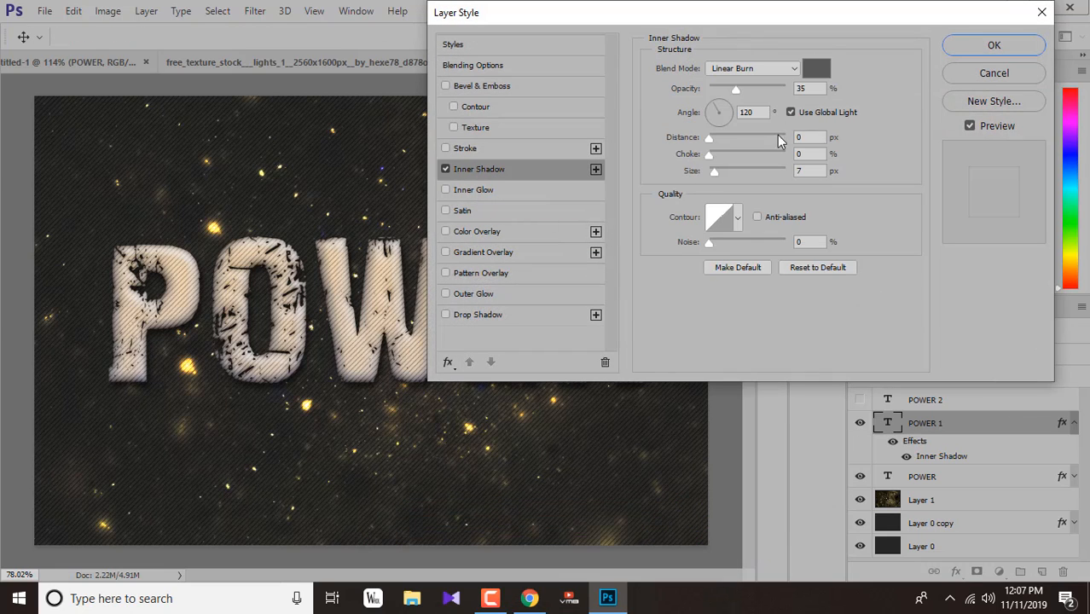
click(816, 68)
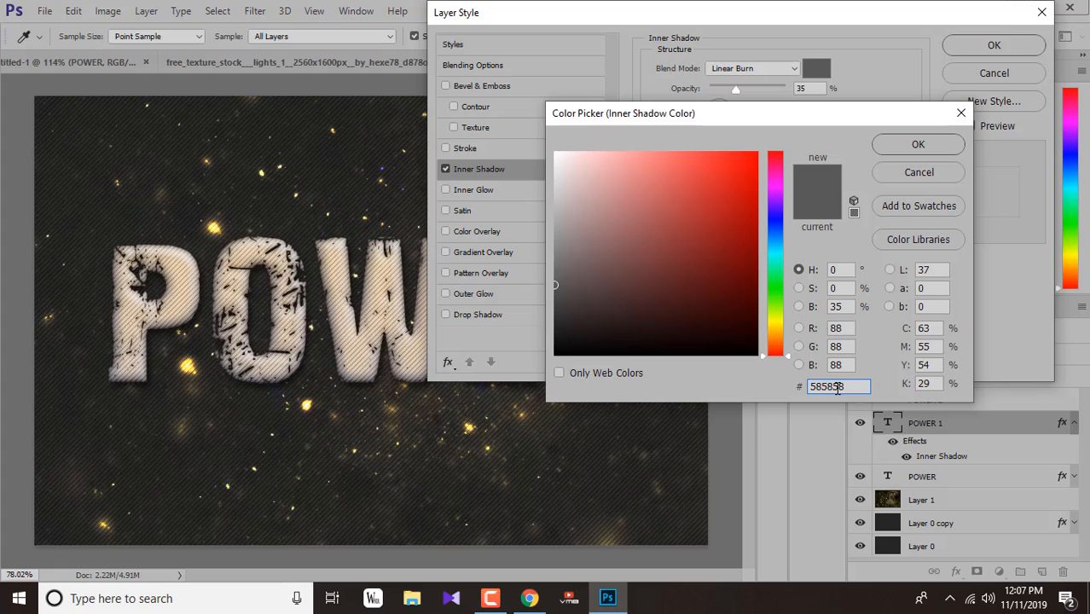
click(926, 174)
text(80)
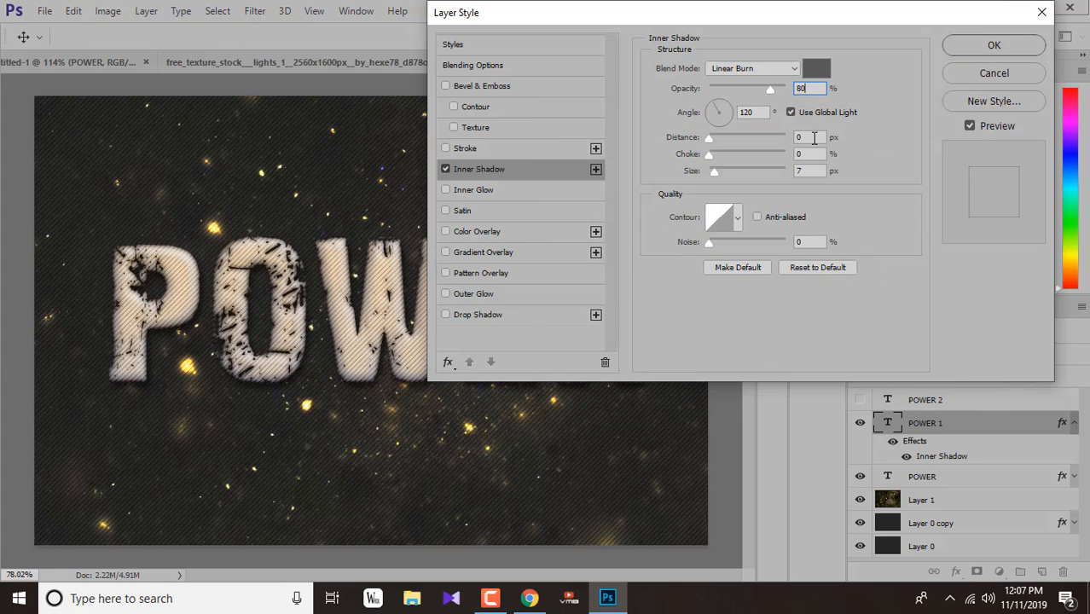
click(819, 172)
text(13)
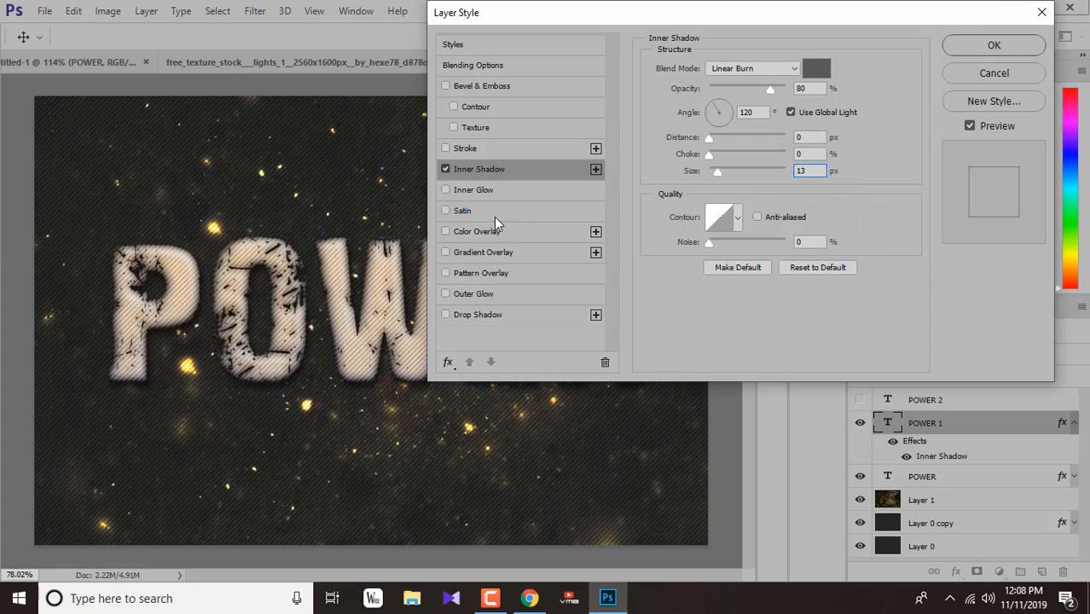
Add a Soft Light Gradient Overlay at 35% opacity with the blue-white-gold chrome preset, apply the style and collapse POWER 1's effects.
click(483, 252)
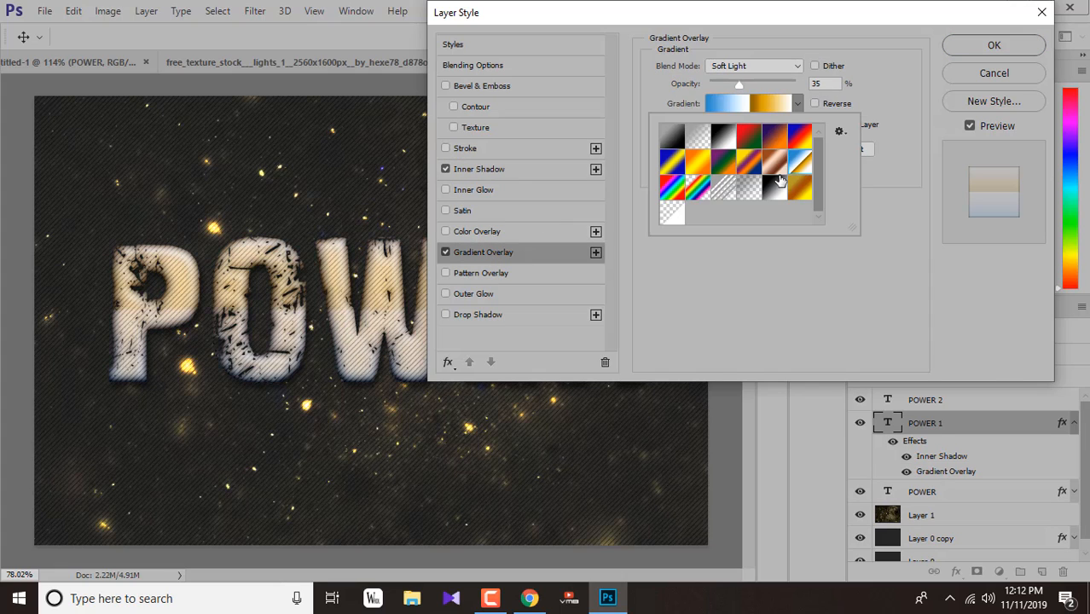
click(675, 220)
click(799, 170)
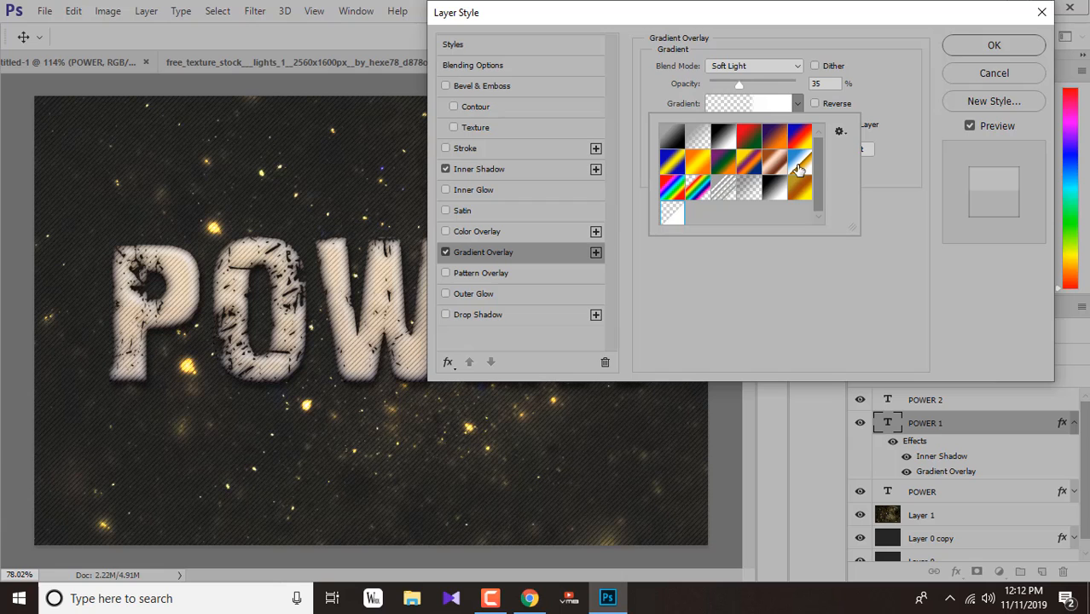
click(993, 44)
click(993, 44)
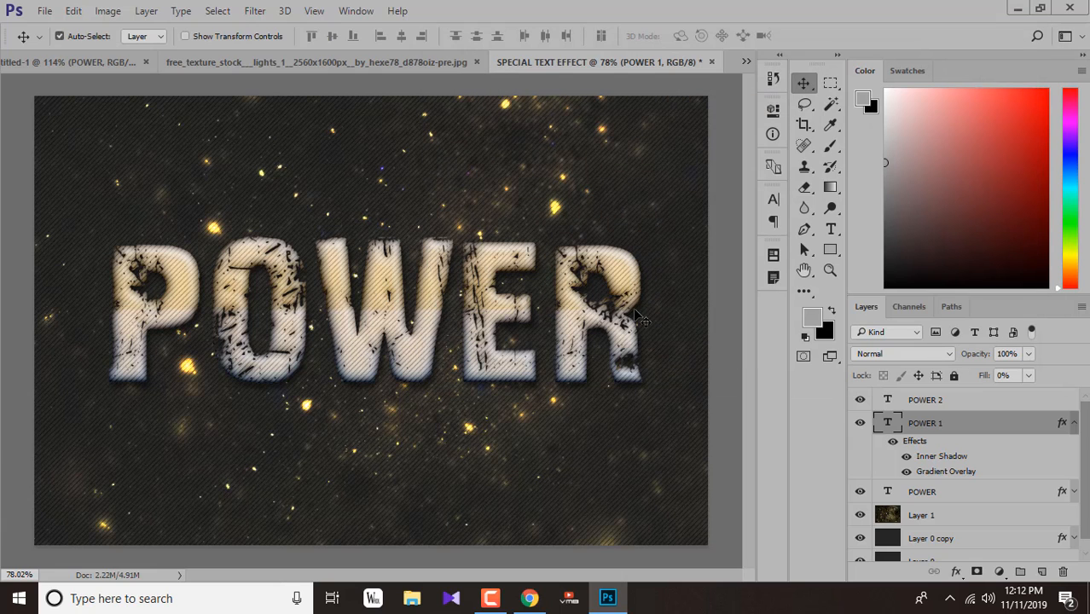
click(1074, 423)
Add a Bevel & Emboss effect to the POWER 2 layer with the Stroke Emboss style and a size of 2 px.
click(981, 405)
double_click(981, 409)
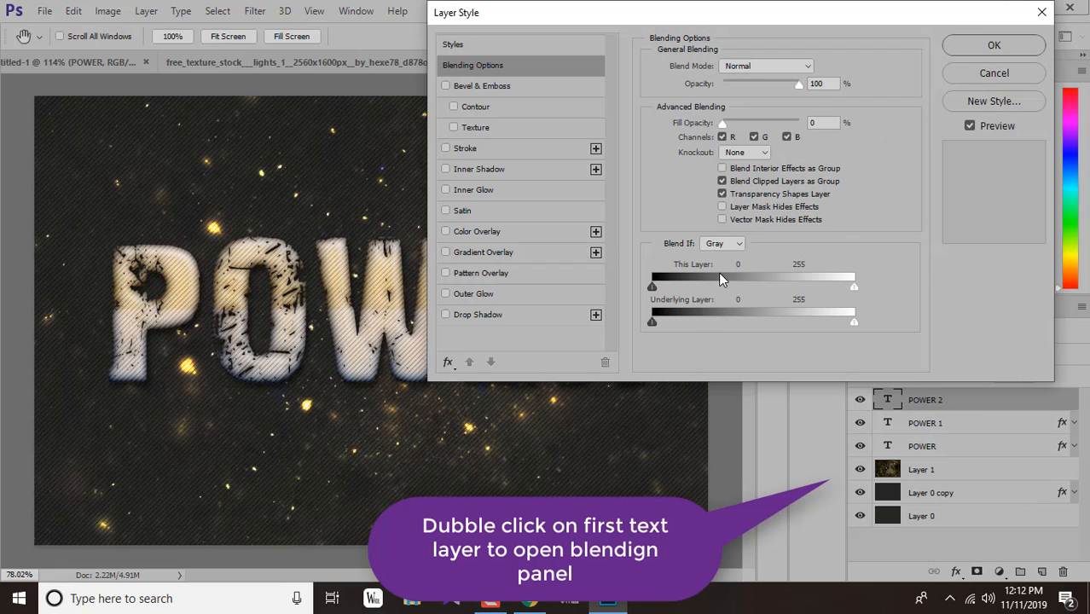
click(481, 87)
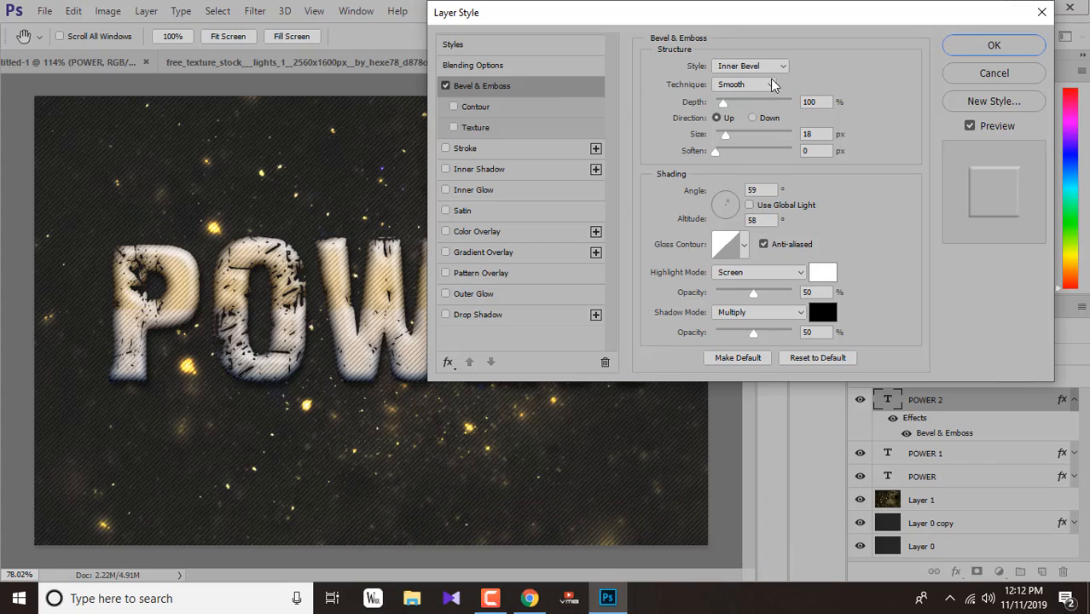
click(781, 67)
click(754, 125)
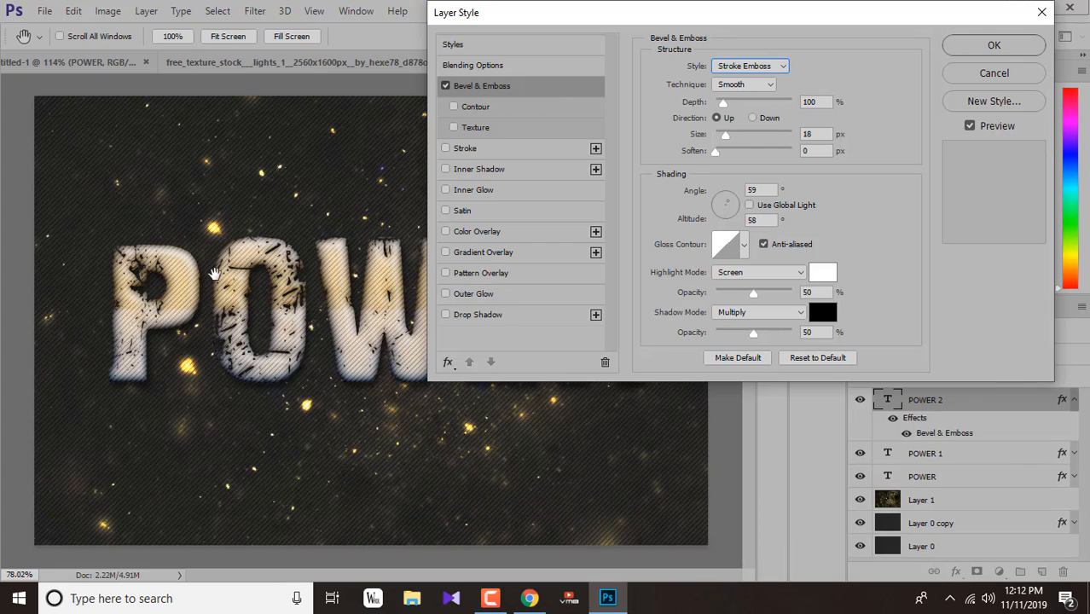
click(809, 134)
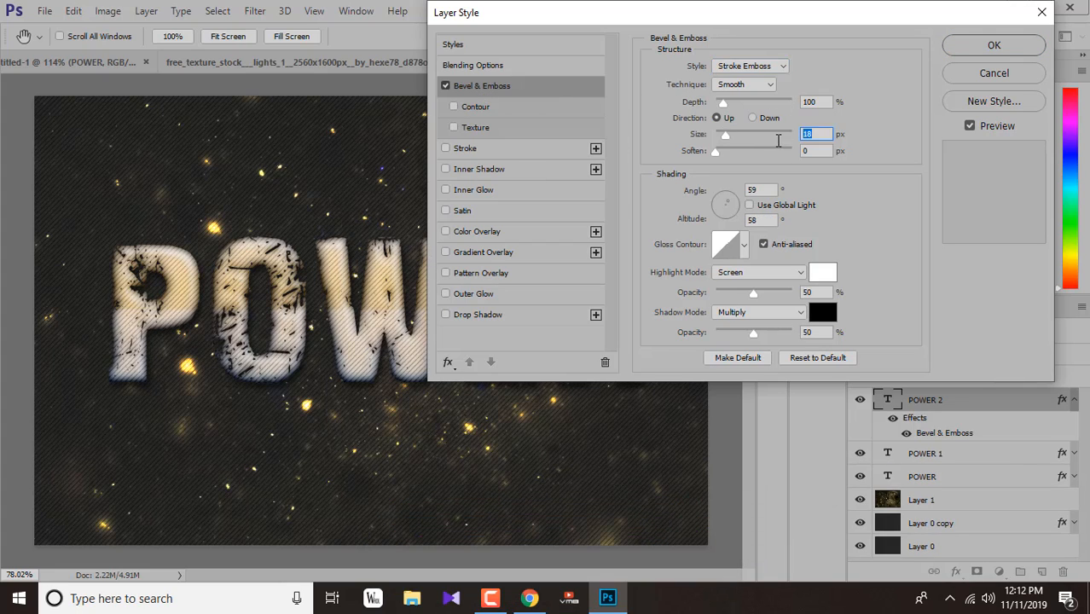
text(2)
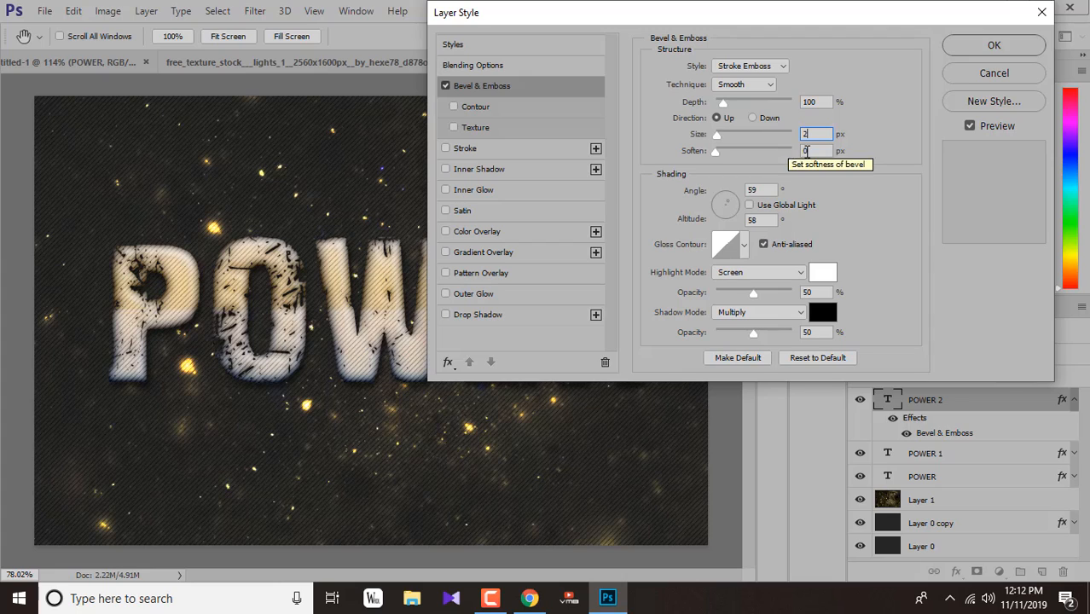
Set the bevel's shading angle to 119° and its altitude to 37°.
click(817, 102)
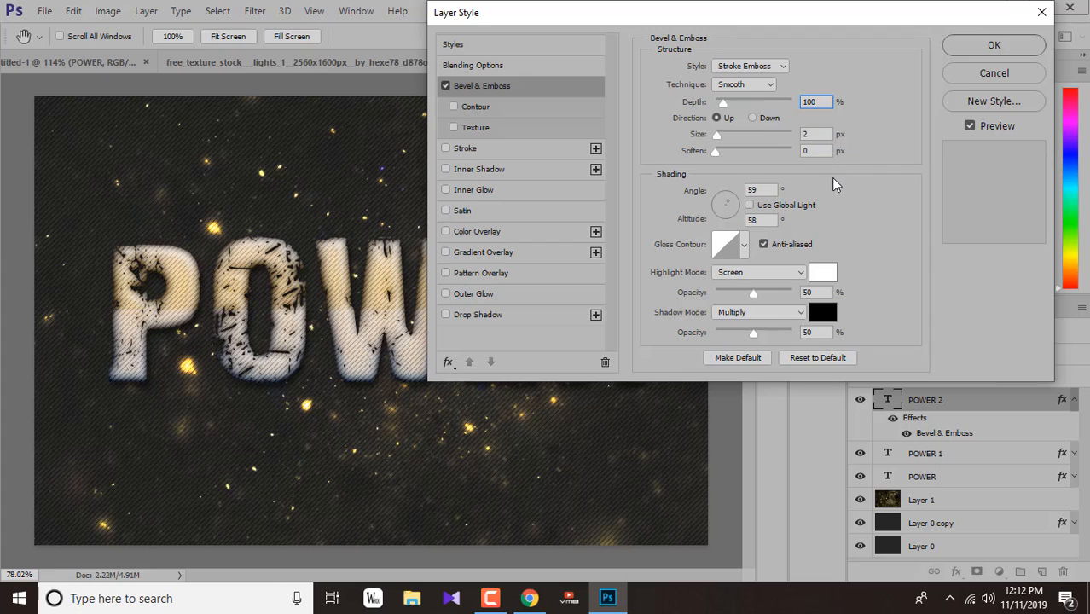
click(825, 151)
click(765, 190)
text(11)
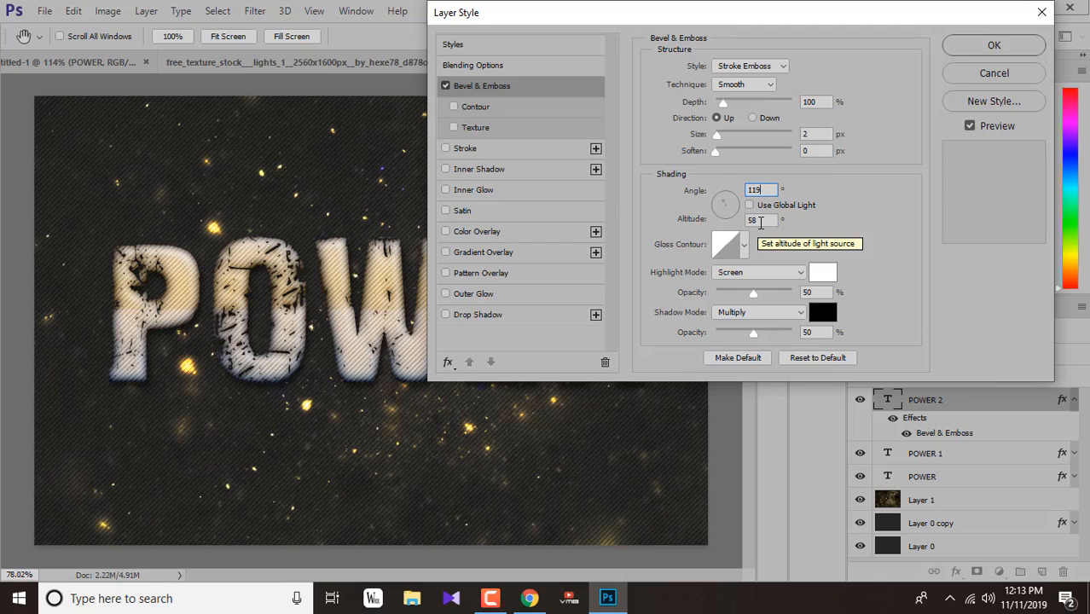
key(Tab)
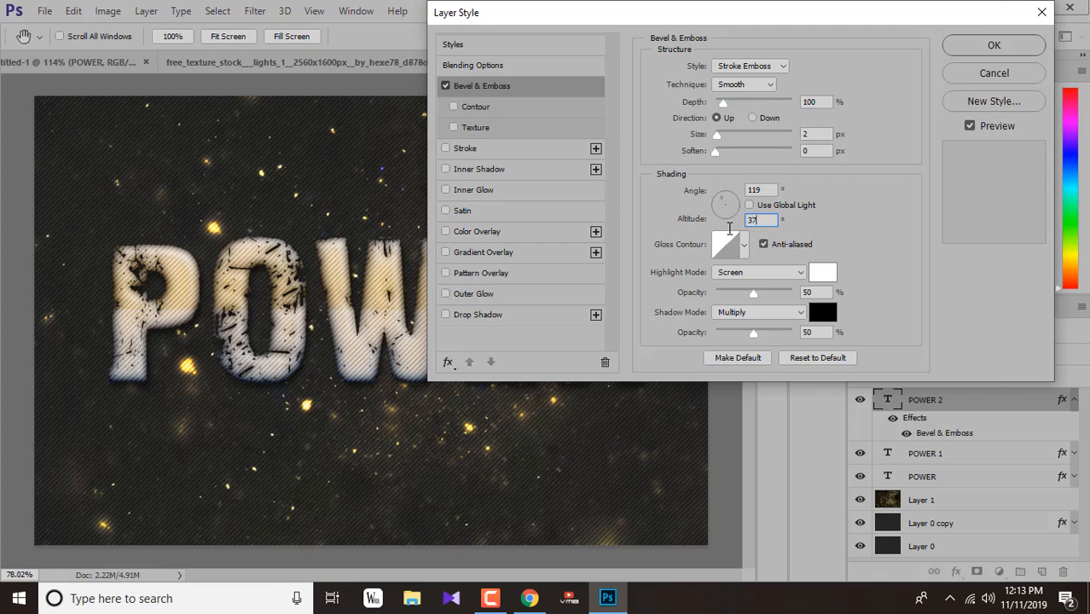
Choose the double-peaked gloss contour for the bevel and set its highlight mode to Vivid Light.
click(743, 245)
click(704, 308)
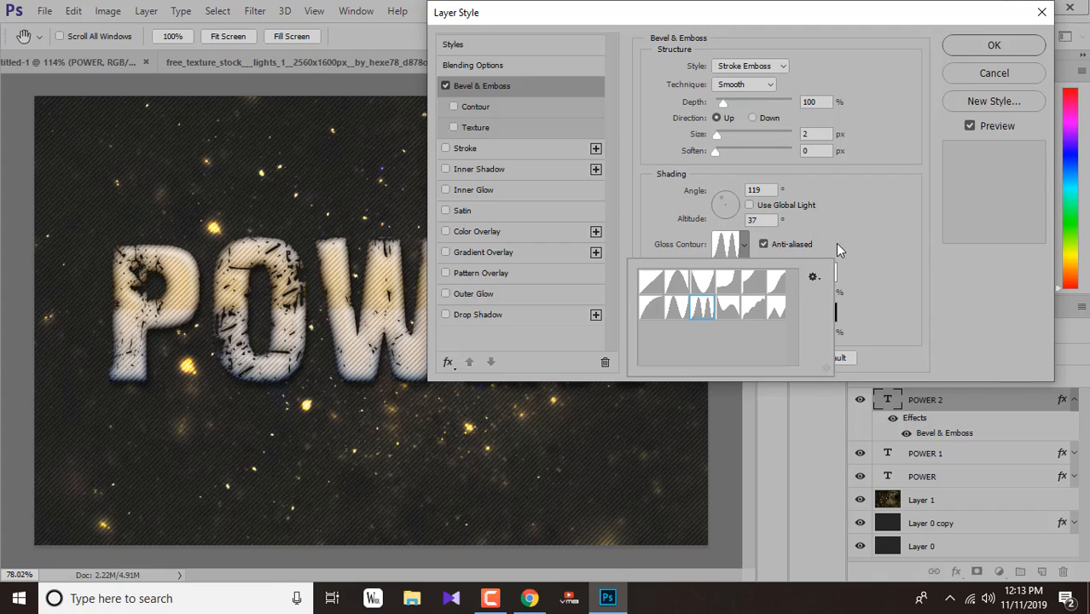
click(747, 248)
click(744, 246)
click(781, 255)
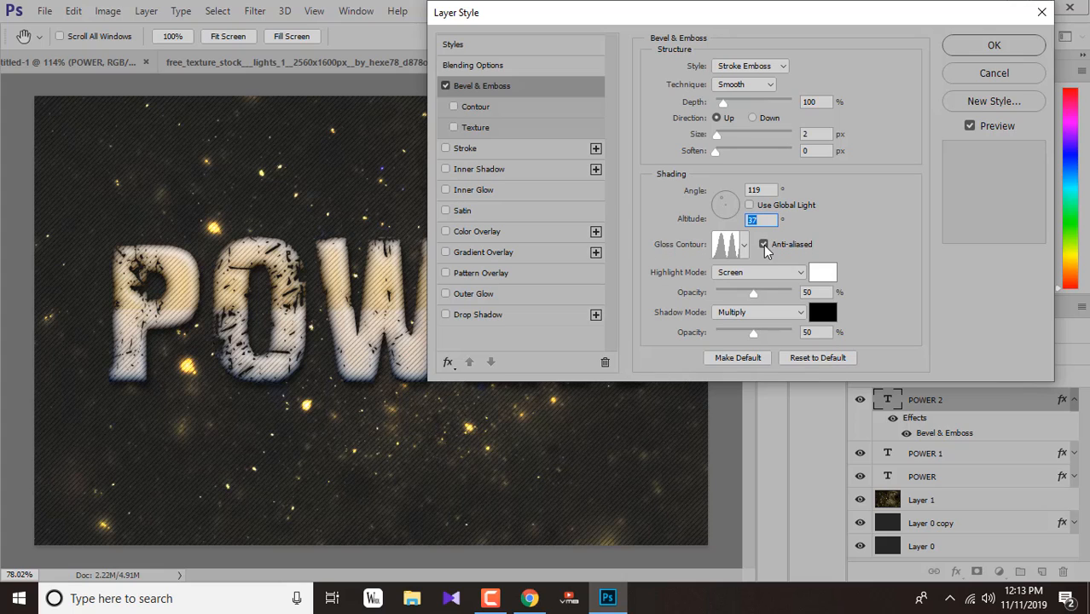
click(767, 272)
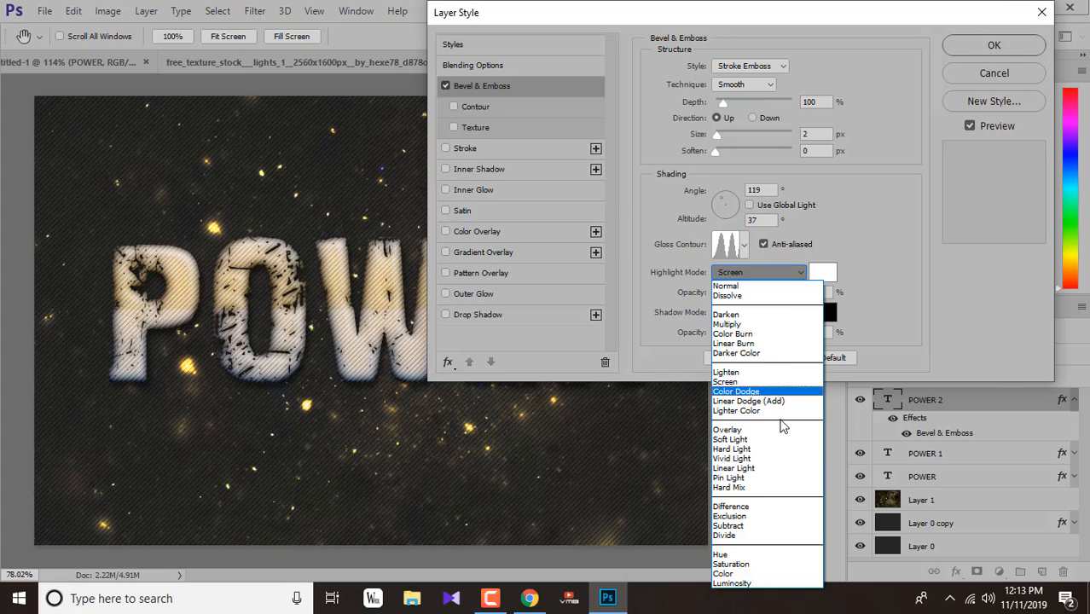
click(743, 460)
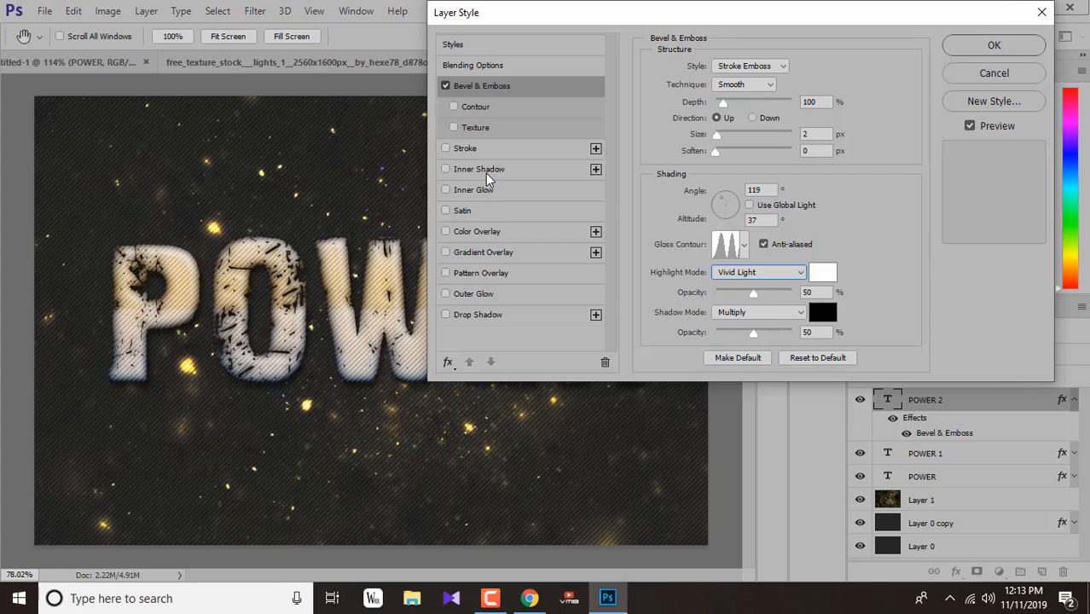
Enable the bevel's Contour option with the descending rolling-slope curve, anti-aliasing and a 50% range.
click(475, 108)
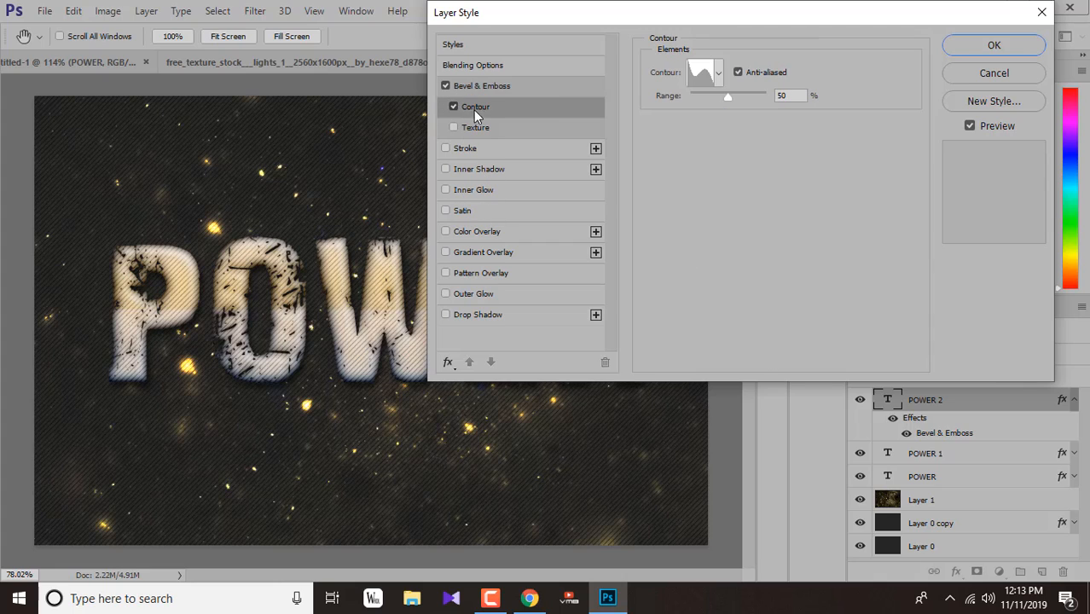
click(718, 74)
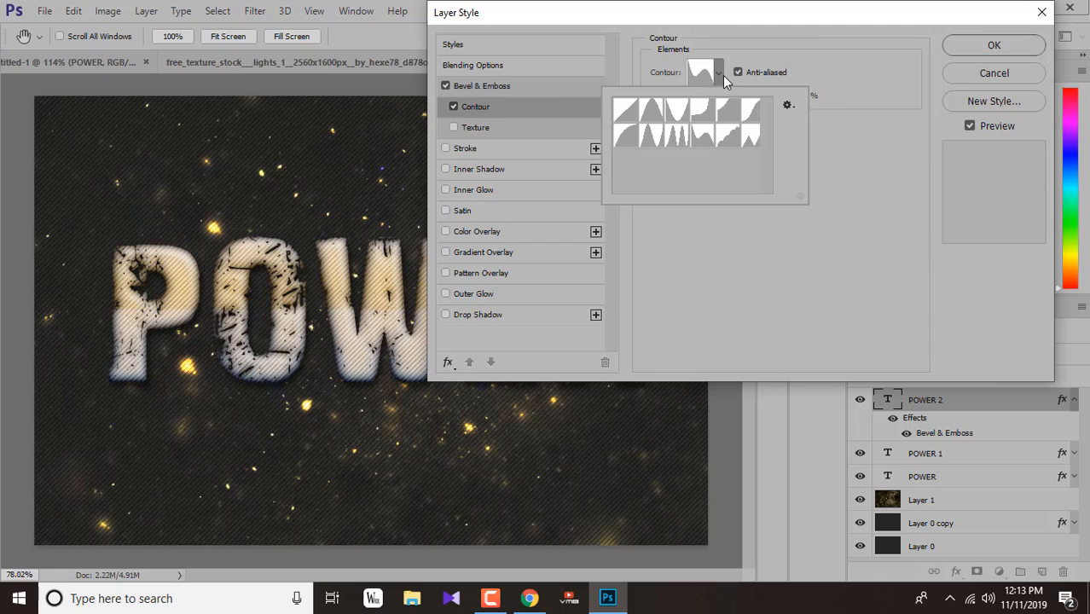
double_click(702, 140)
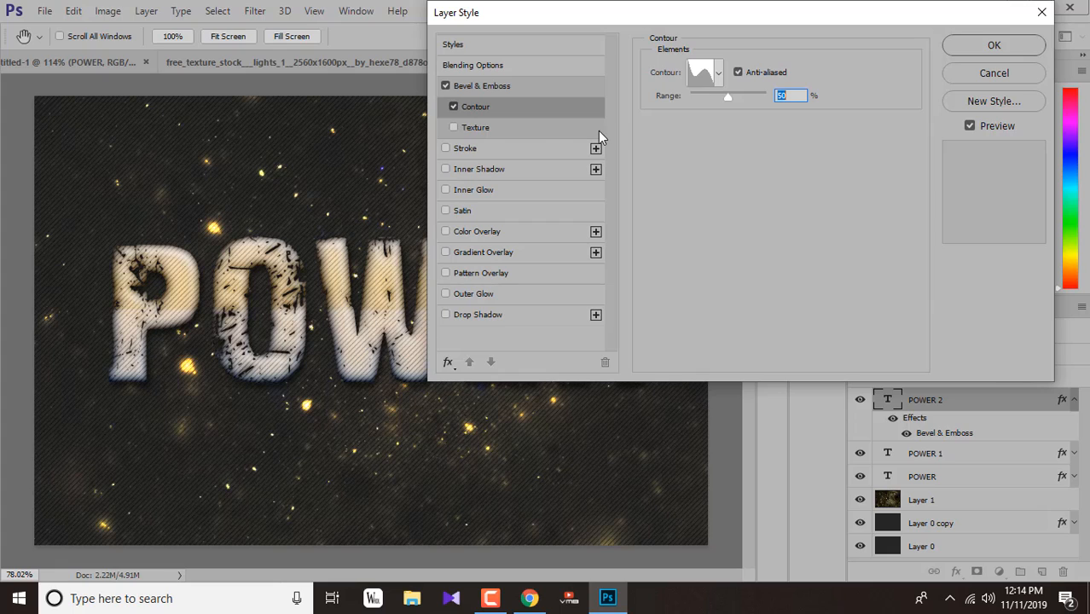
Add a gold-to-orange linear gradient Stroke to POWER 2 with Center position and Normal blend mode.
click(467, 149)
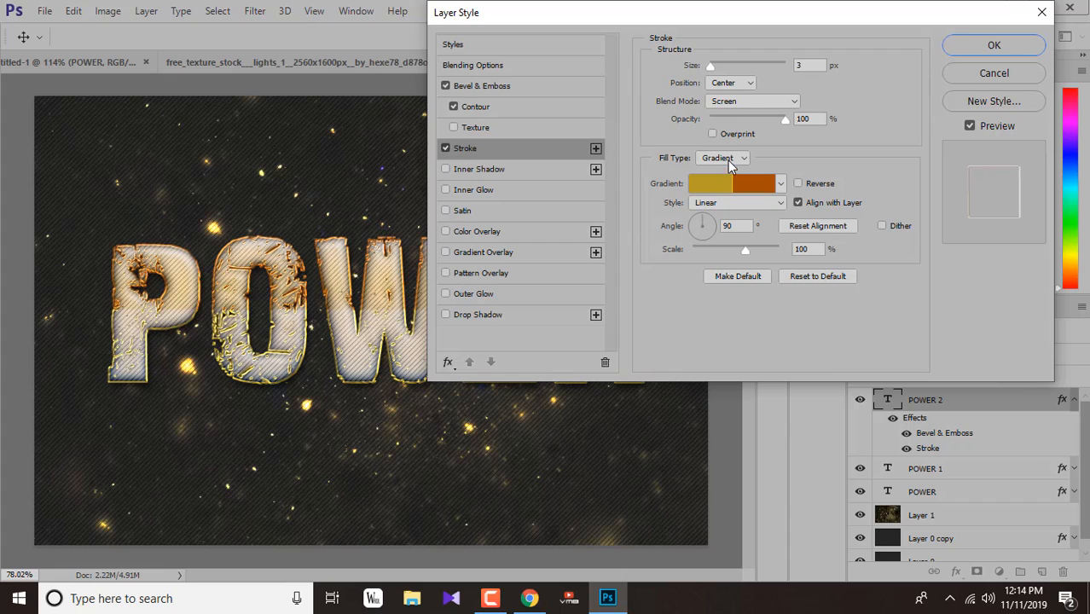
click(801, 65)
click(745, 83)
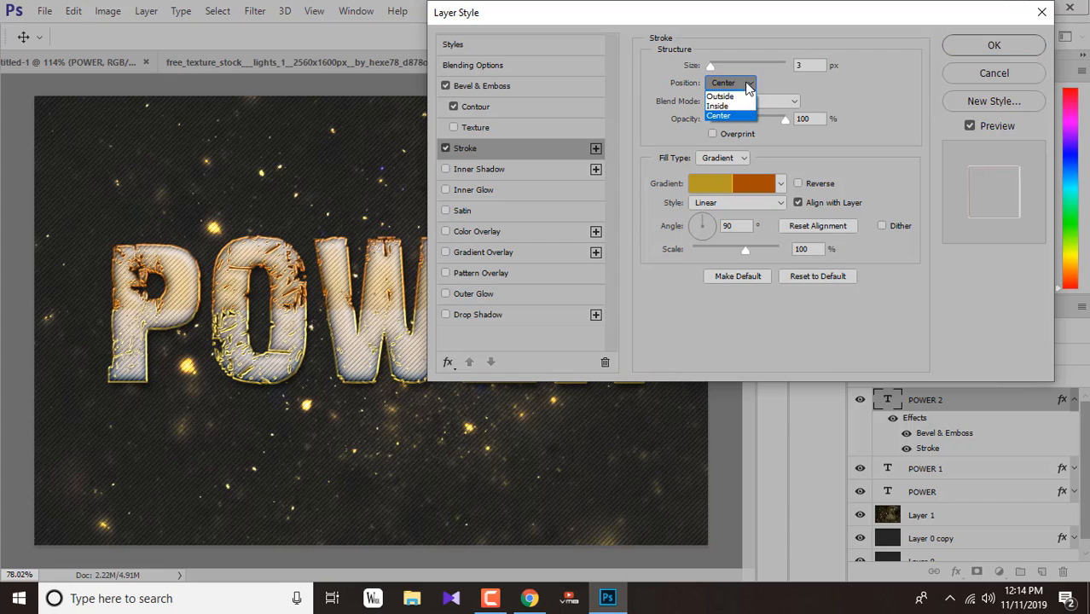
click(723, 99)
click(731, 83)
click(735, 108)
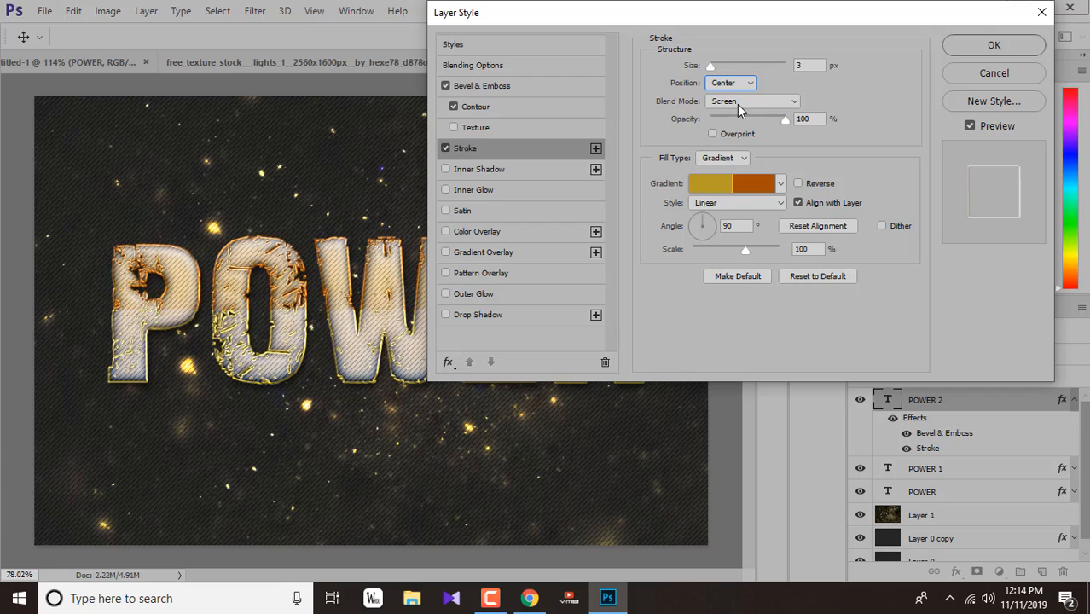
click(739, 103)
click(734, 105)
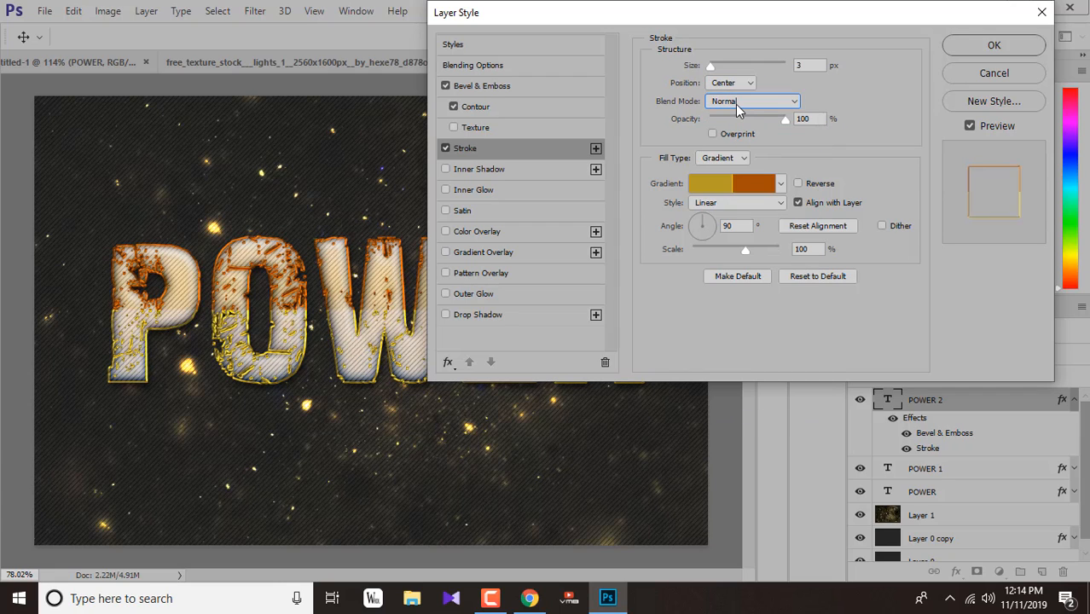
Keep the stroke at 100% opacity, 90° angle and 100% scale, and set its size to 4 px after trying 6 px.
click(805, 118)
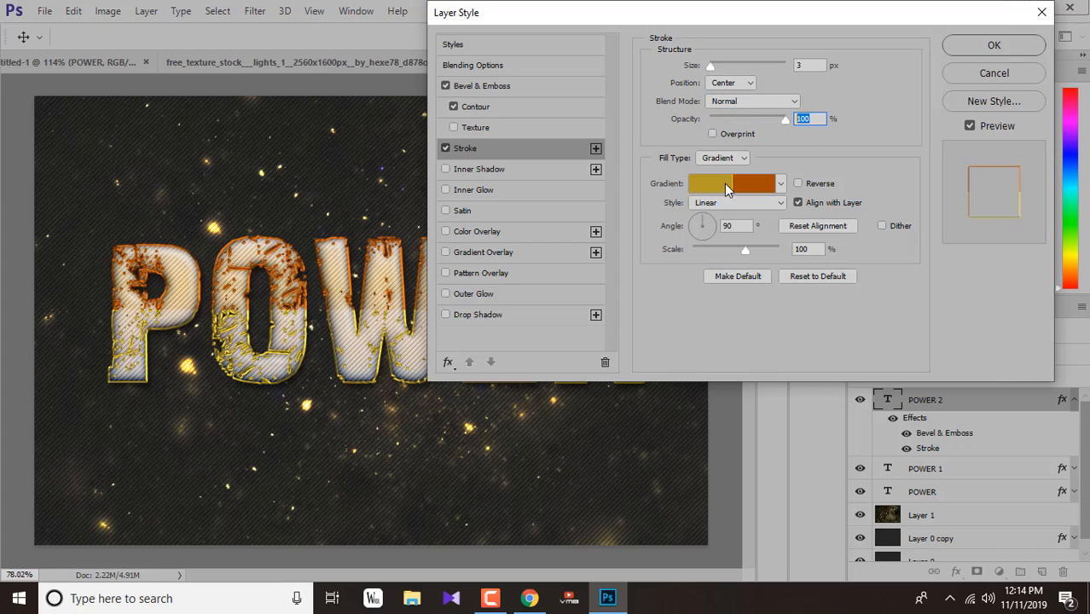
click(743, 226)
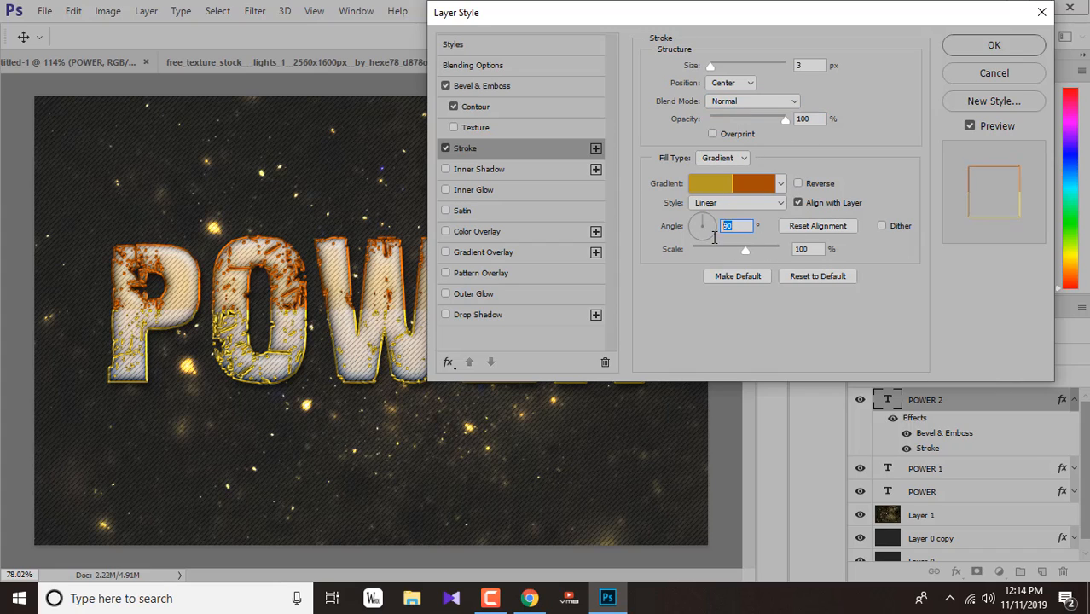
click(815, 248)
click(803, 66)
key(Up)
key(Up)
key(Up)
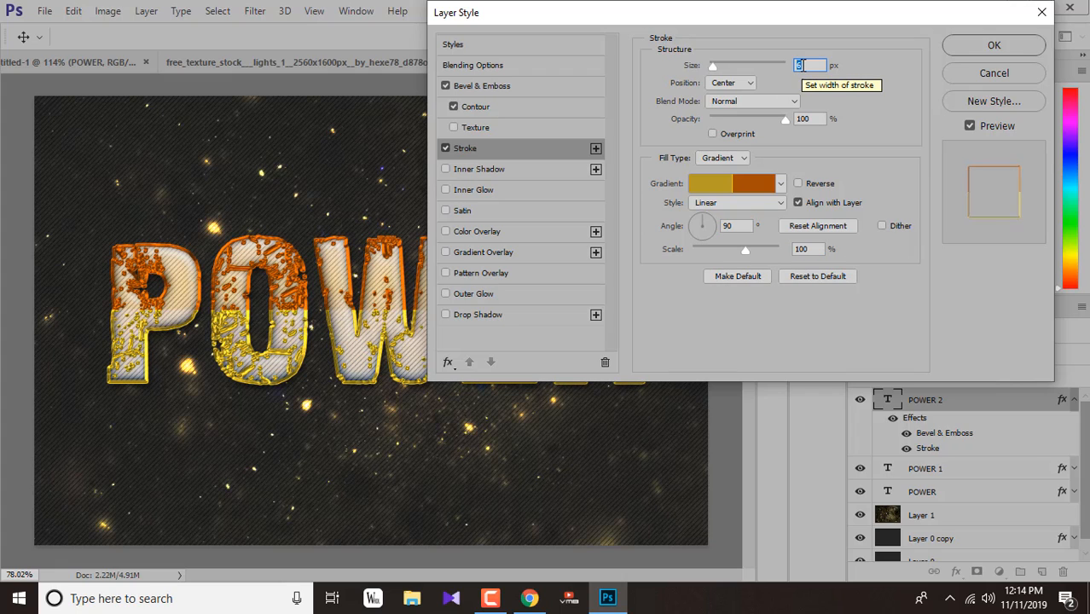
key(Down)
key(Down)
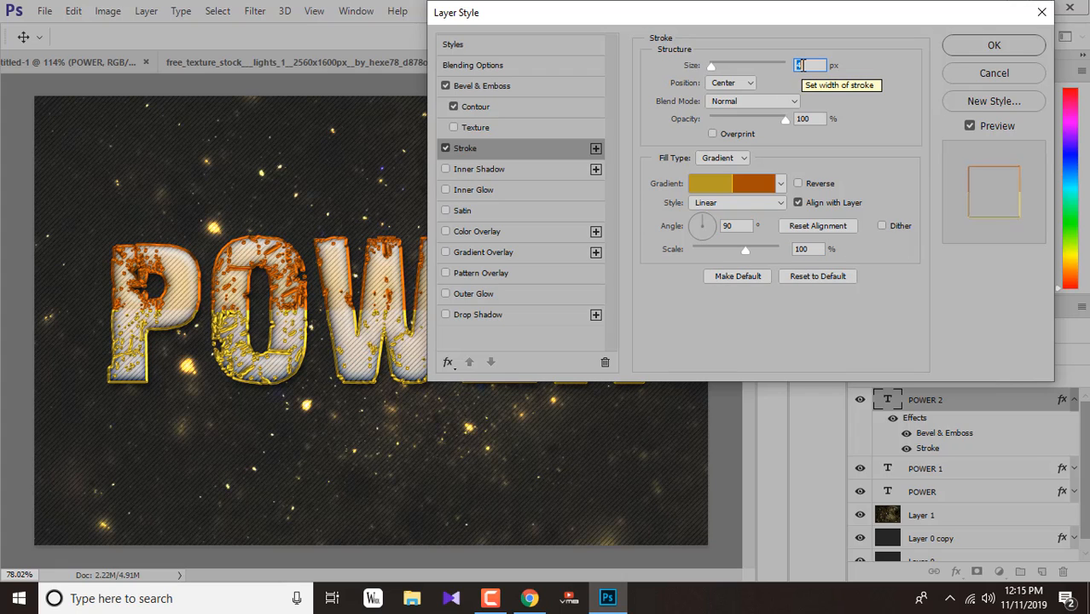